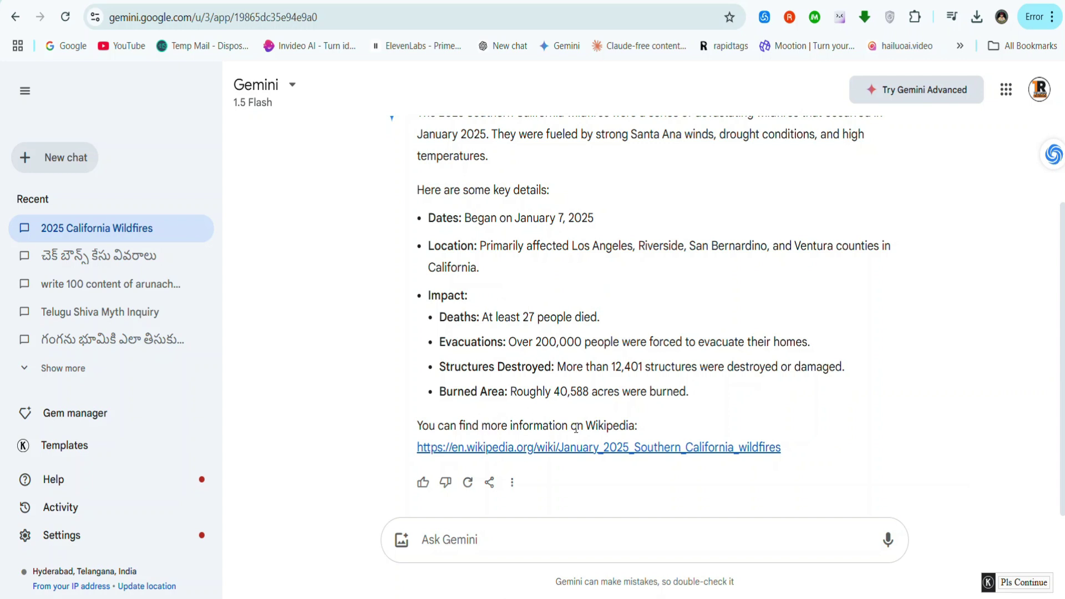
Read through the Telugu moral stories for kids in the Gemini chat and the Claude chat
scroll(532, 388, "up", 2)
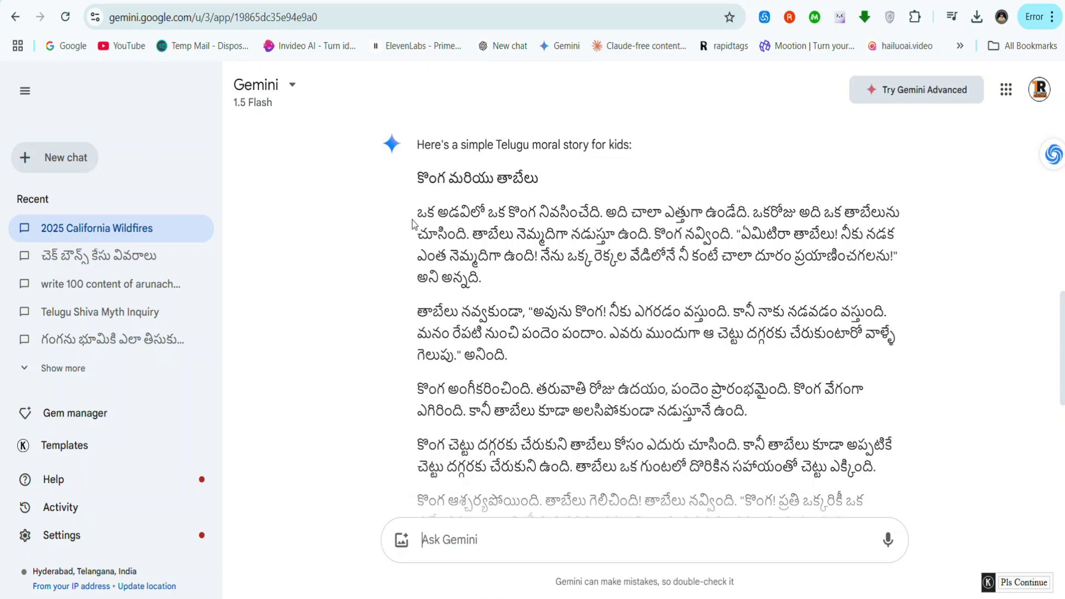
scroll(524, 268, "down", 4)
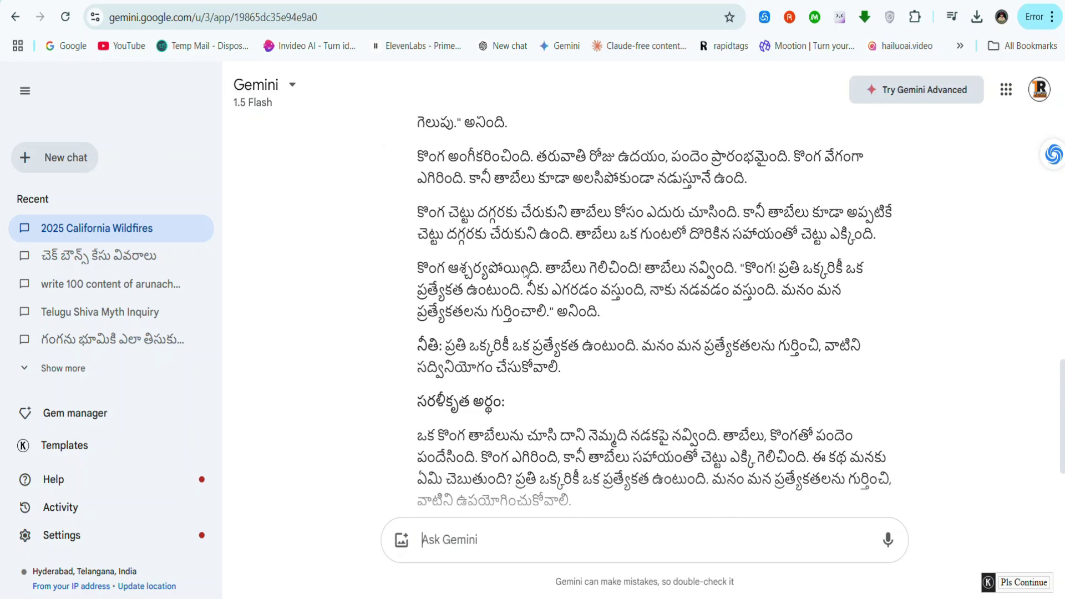
scroll(524, 268, "up", 3)
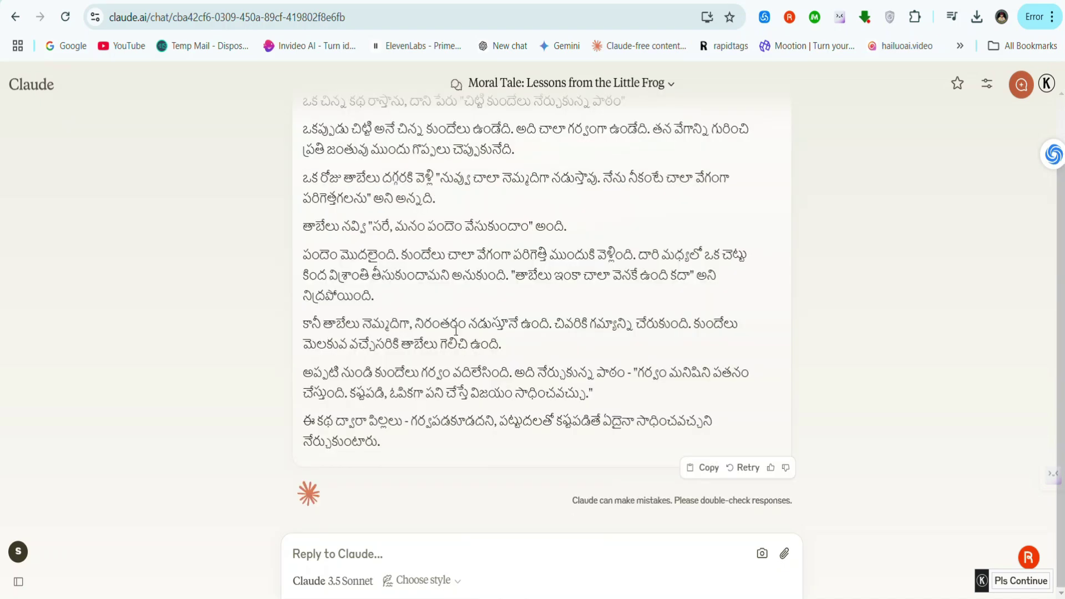
scroll(384, 340, "up", 2)
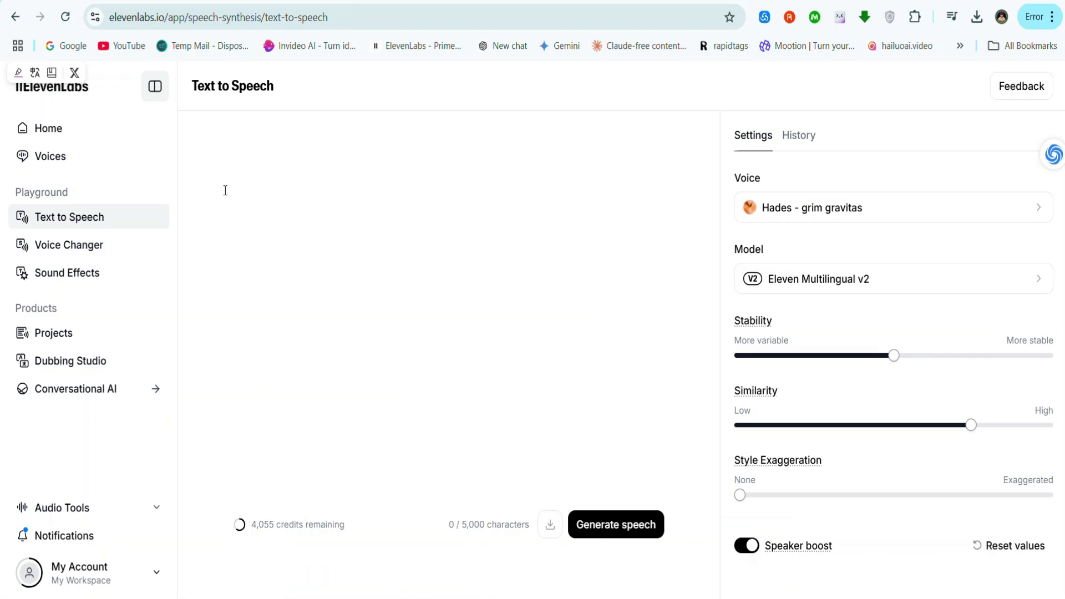
Switch to ElevenLabs and paste the copied script into the empty Text to Speech field
right_click(232, 186)
left_click(283, 362)
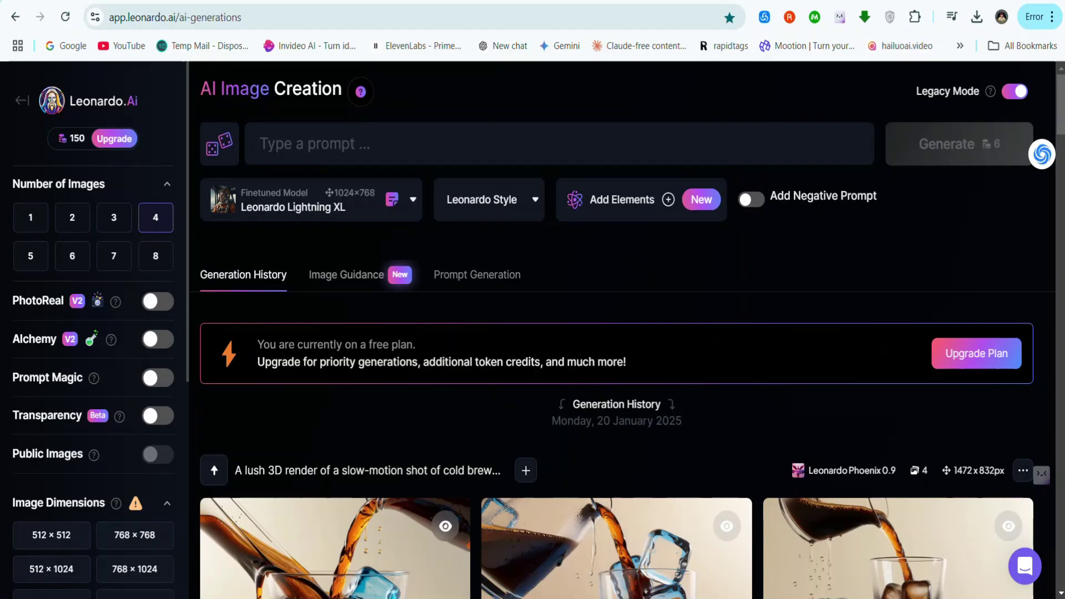
Switch to Leonardo.Ai and browse the earlier image sets in the generation history
scroll(375, 250, "down", 10)
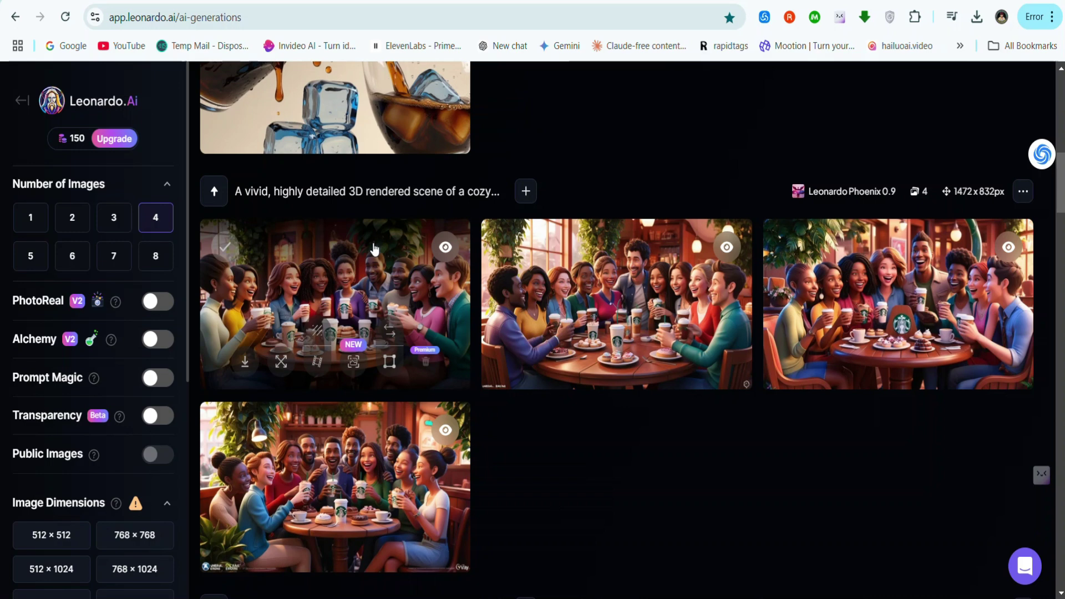
scroll(376, 250, "down", 20)
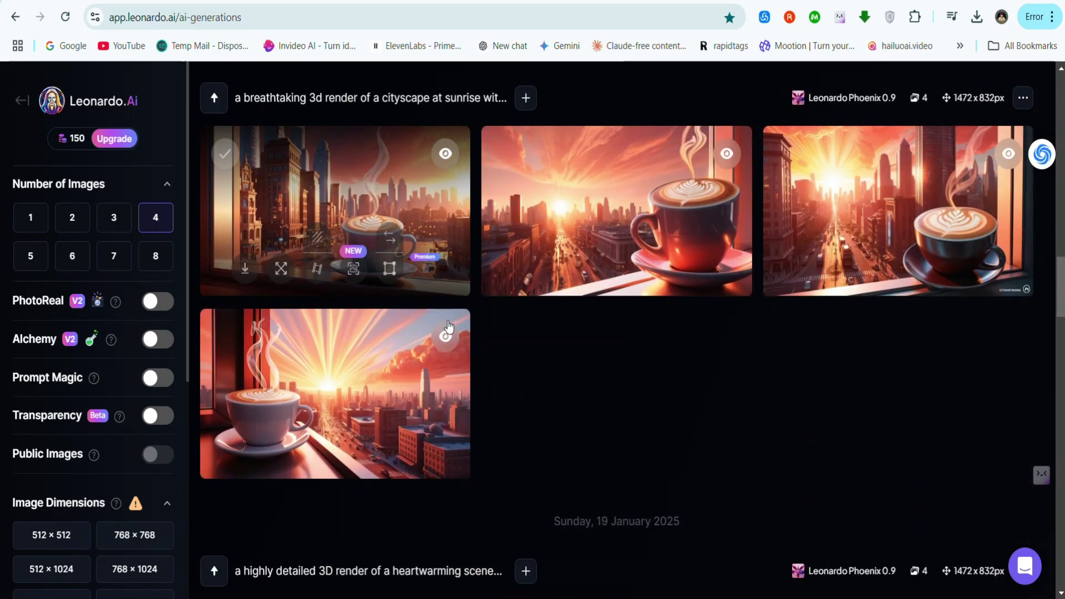
scroll(448, 322, "down", 9)
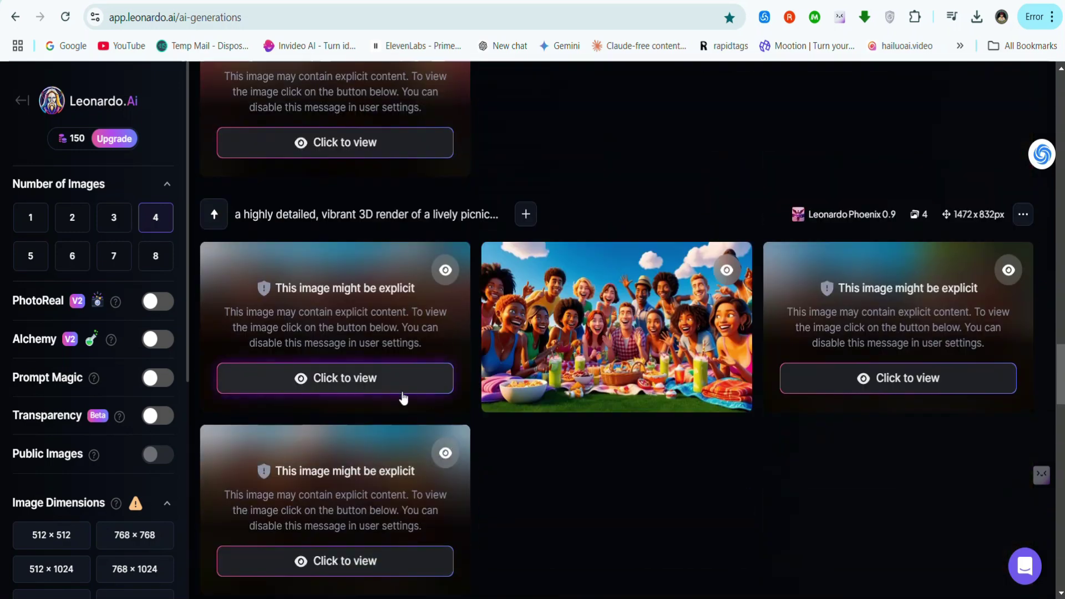
left_click(395, 388)
scroll(532, 460, "down", 10)
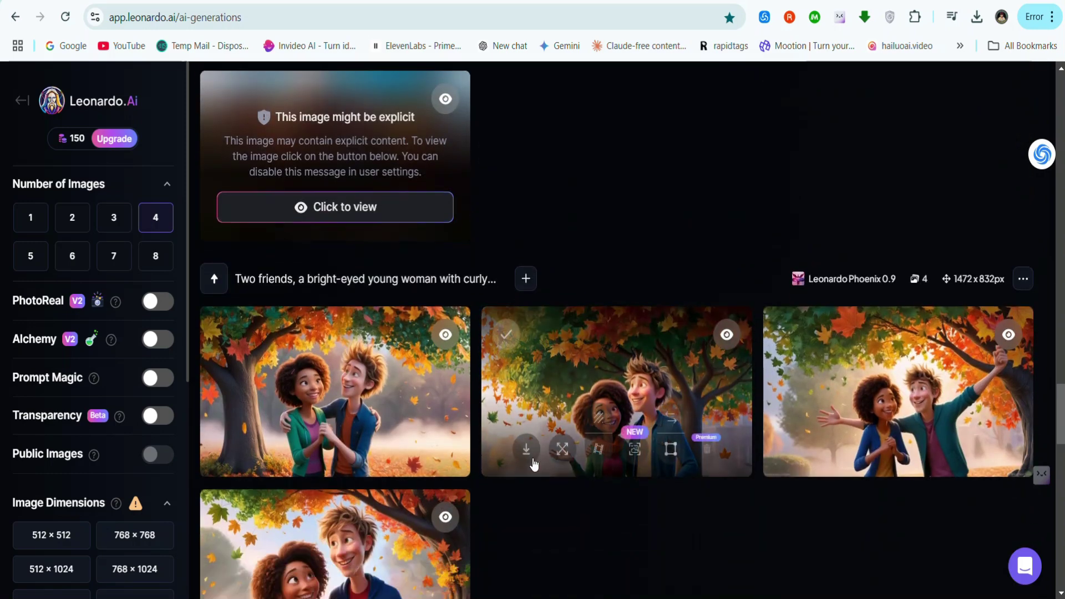
scroll(533, 458, "down", 12)
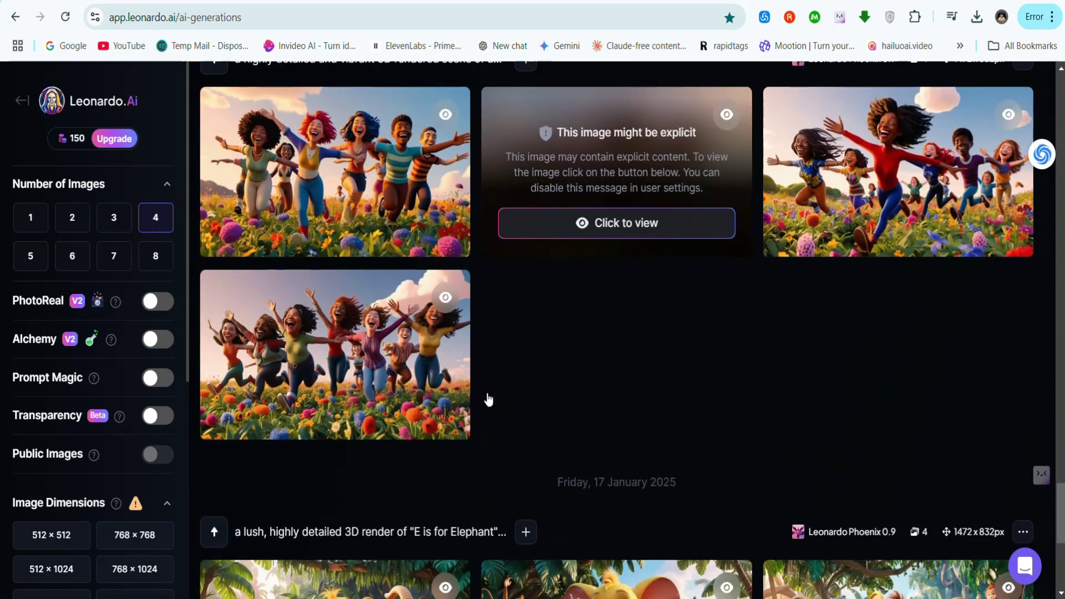
scroll(488, 393, "down", 7)
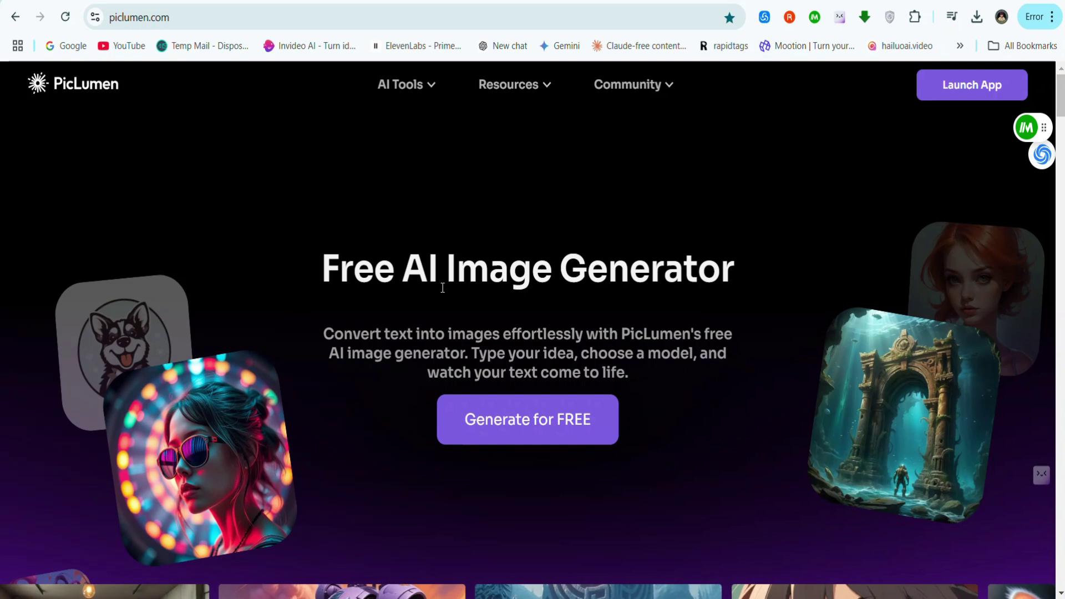
Open PicLumen's free image generator and look through the previously created character and scene images with their prompts
left_click(557, 422)
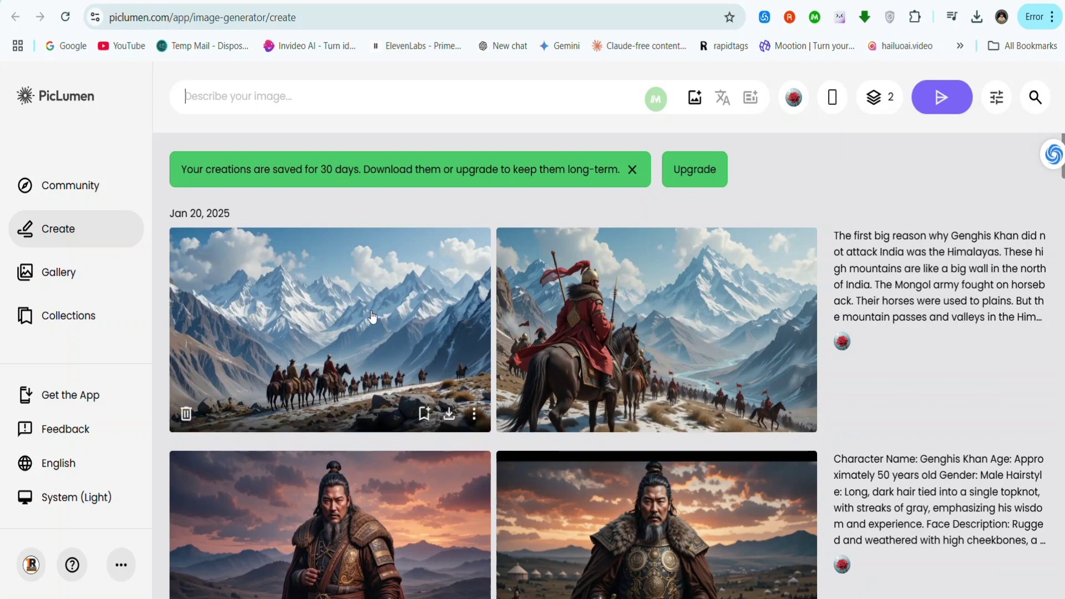
scroll(372, 316, "down", 20)
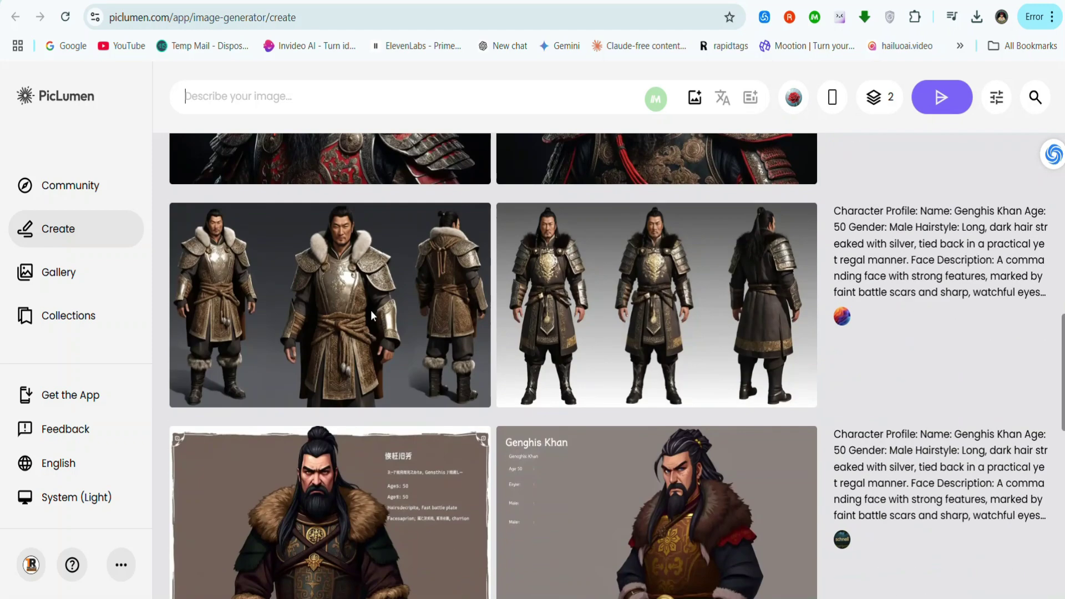
scroll(370, 312, "down", 15)
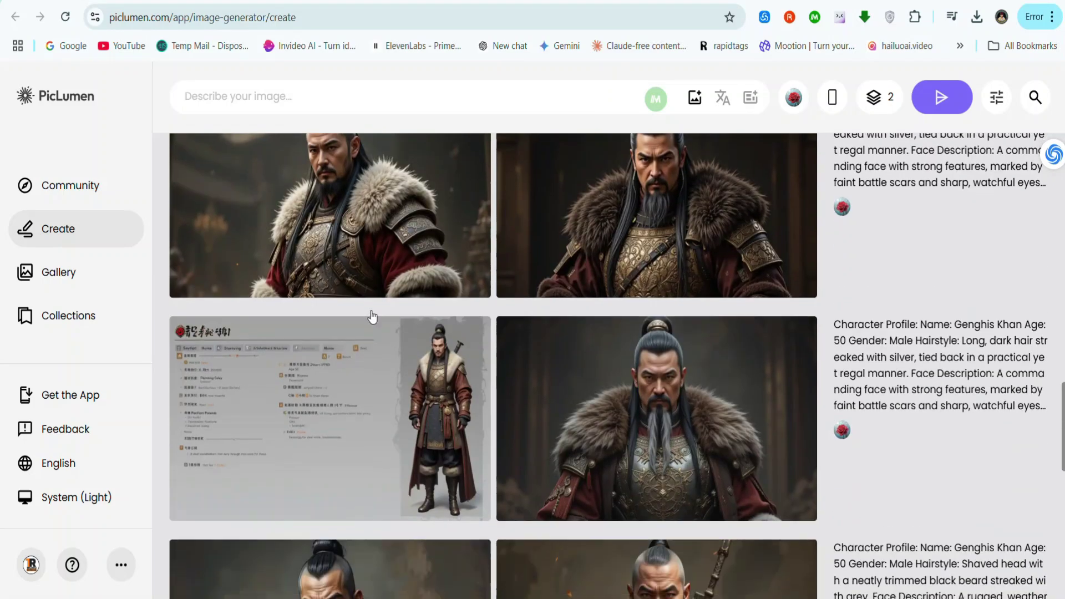
scroll(372, 317, "down", 15)
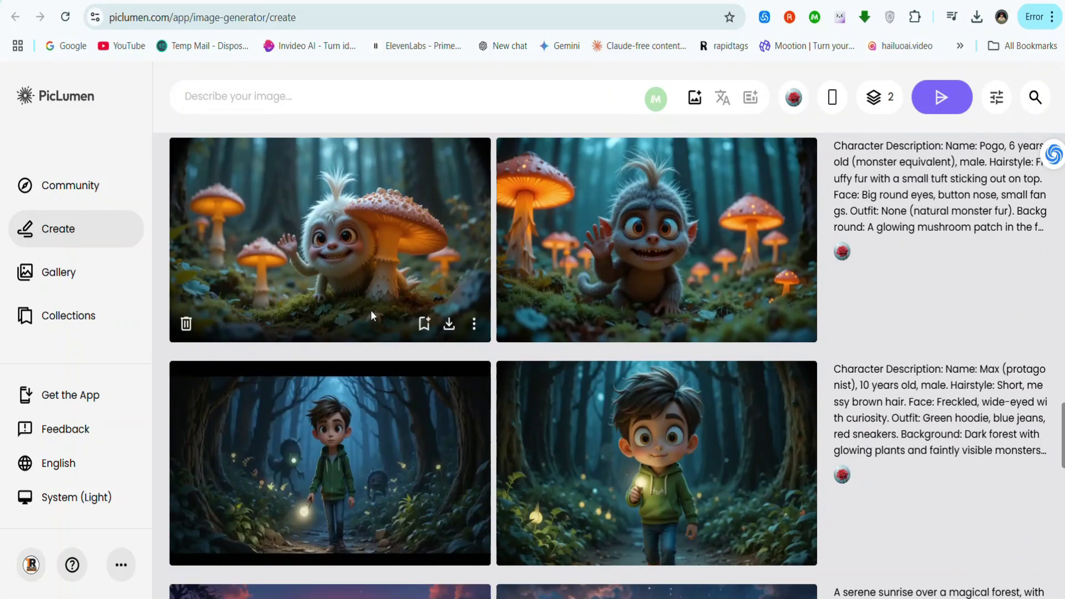
scroll(371, 316, "down", 5)
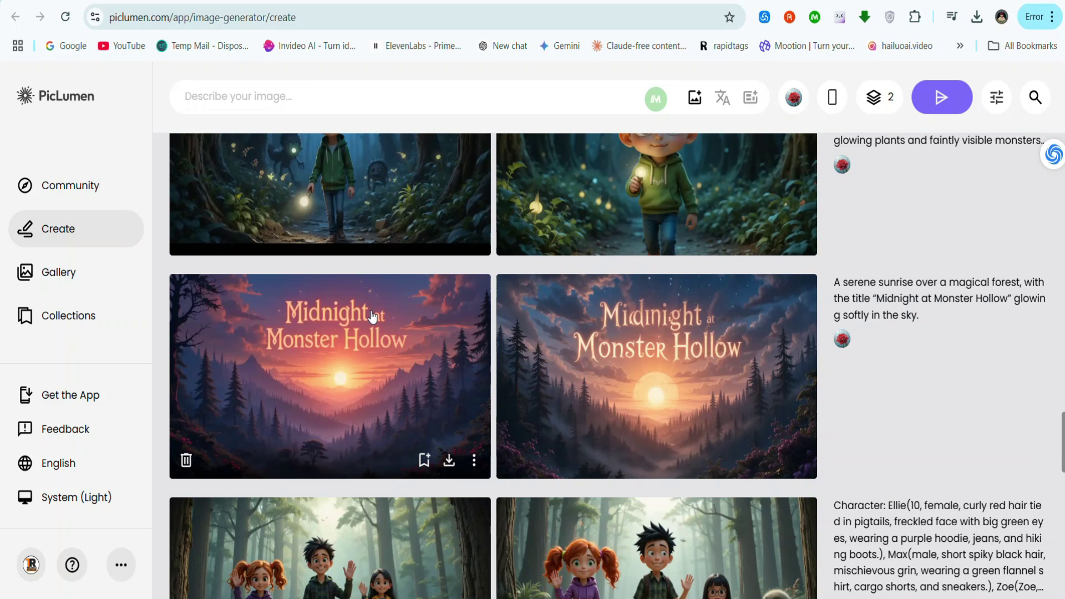
scroll(372, 316, "down", 6)
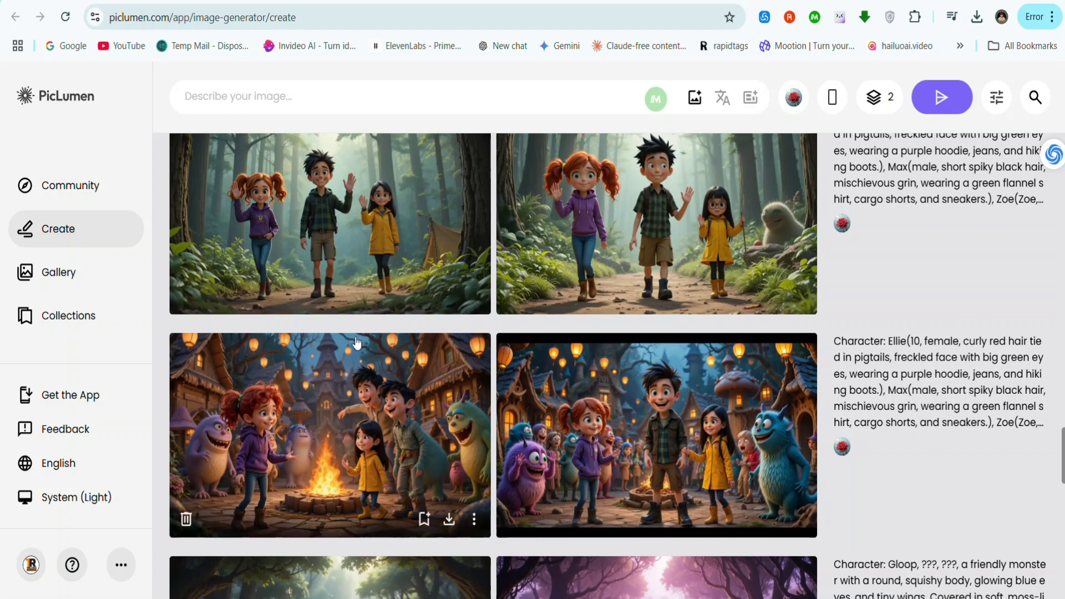
scroll(356, 341, "down", 4)
scroll(356, 342, "down", 7)
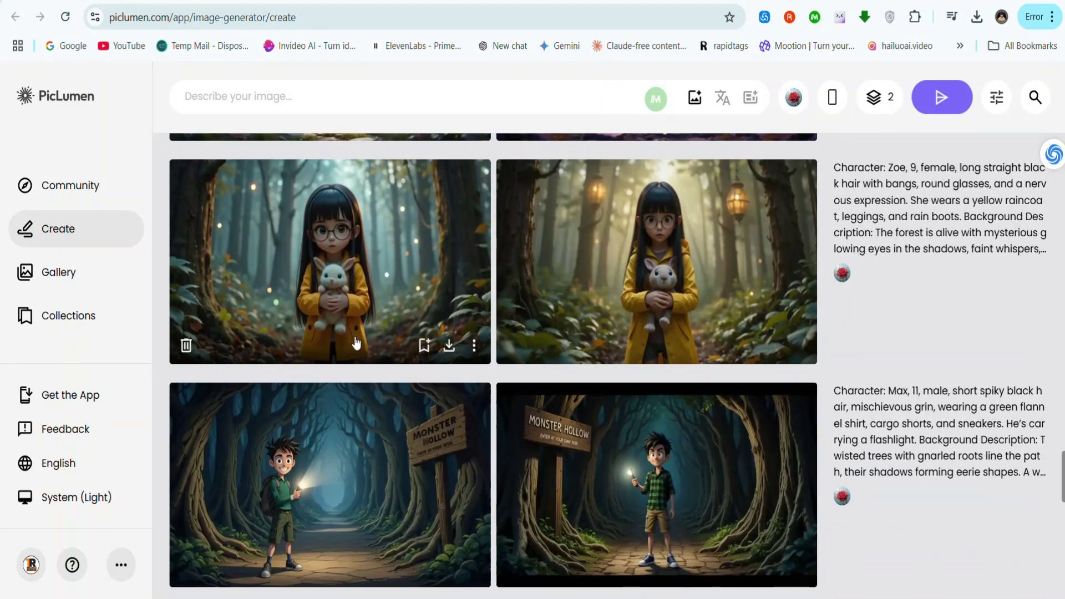
scroll(354, 336, "down", 4)
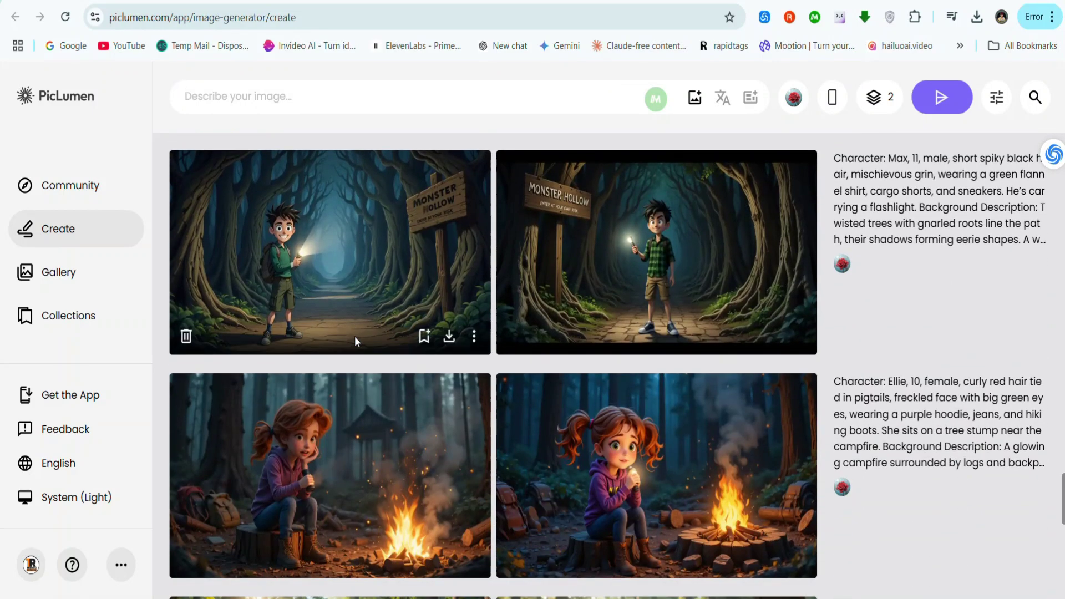
scroll(354, 336, "down", 11)
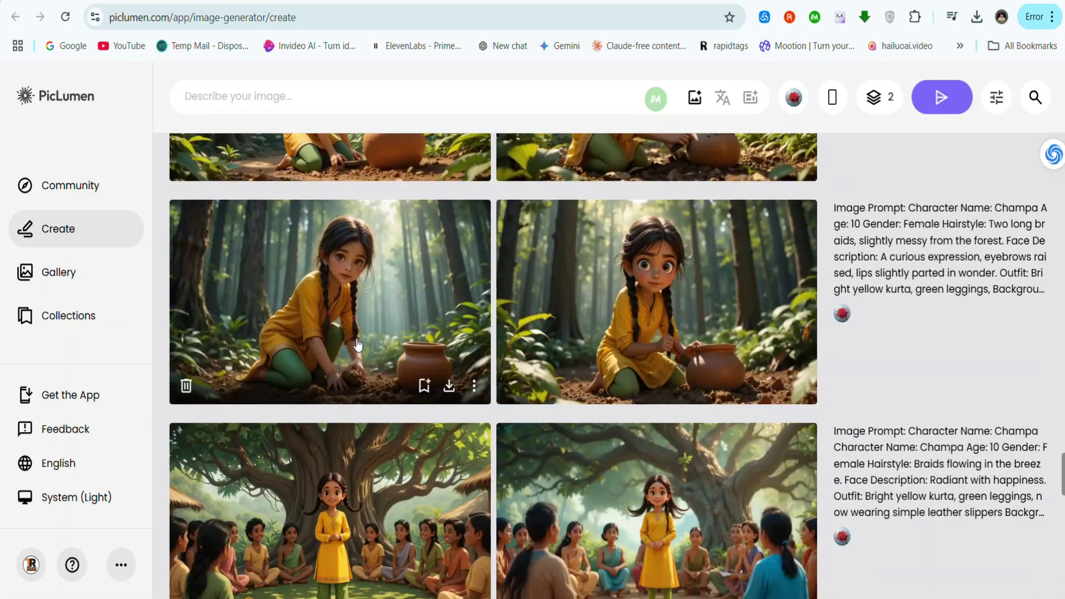
scroll(358, 345, "down", 5)
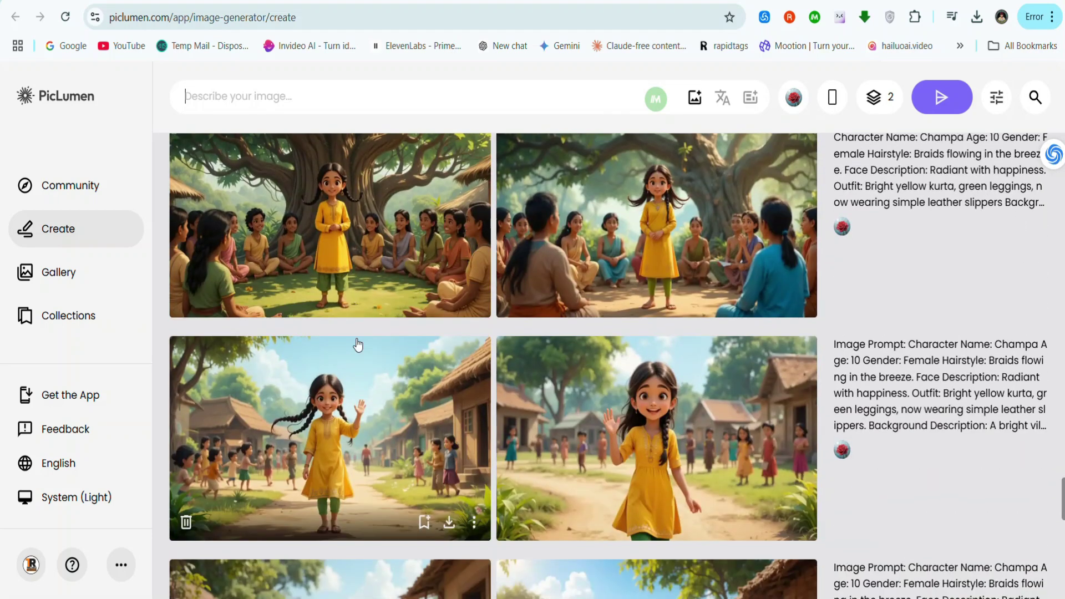
scroll(358, 345, "down", 3)
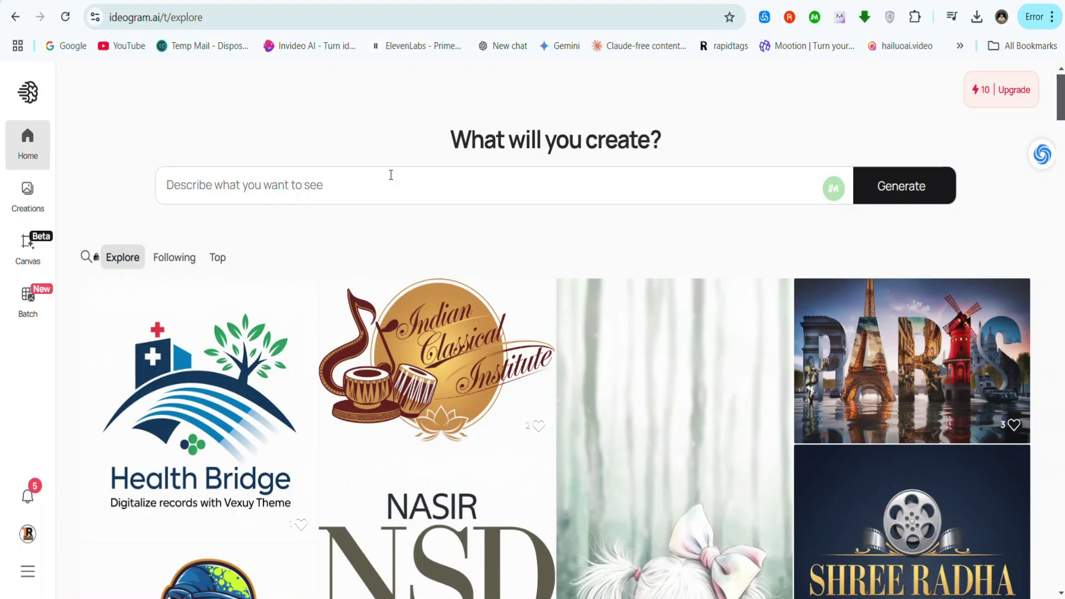
Switch to Ideogram, look through the community images in the Explore feed and go to the prompt field
scroll(424, 268, "down", 4)
scroll(424, 267, "up", 4)
scroll(422, 265, "down", 4)
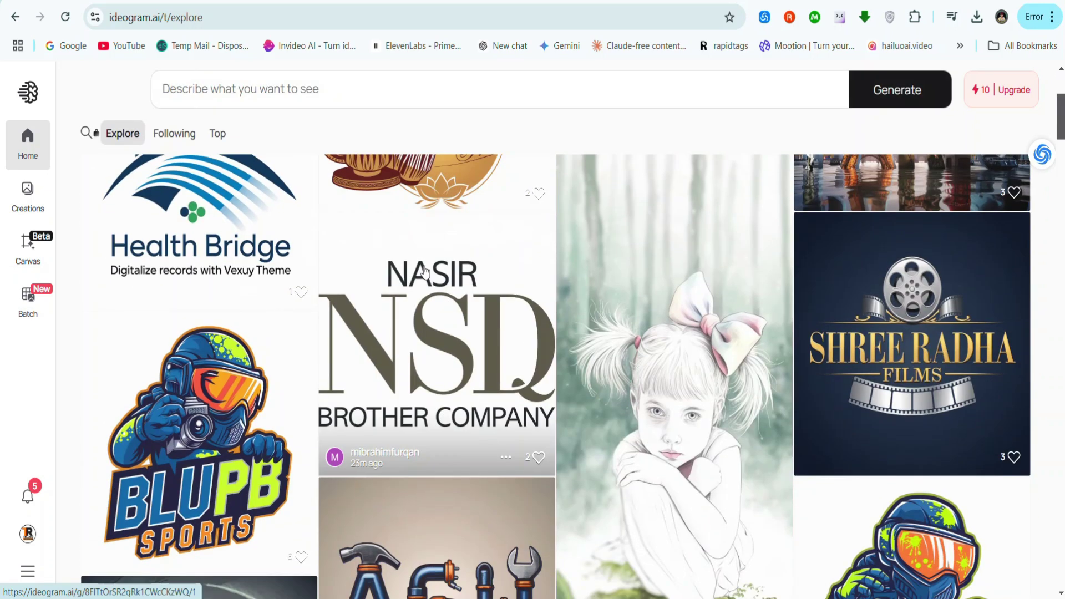
scroll(425, 272, "down", 2)
scroll(709, 300, "down", 5)
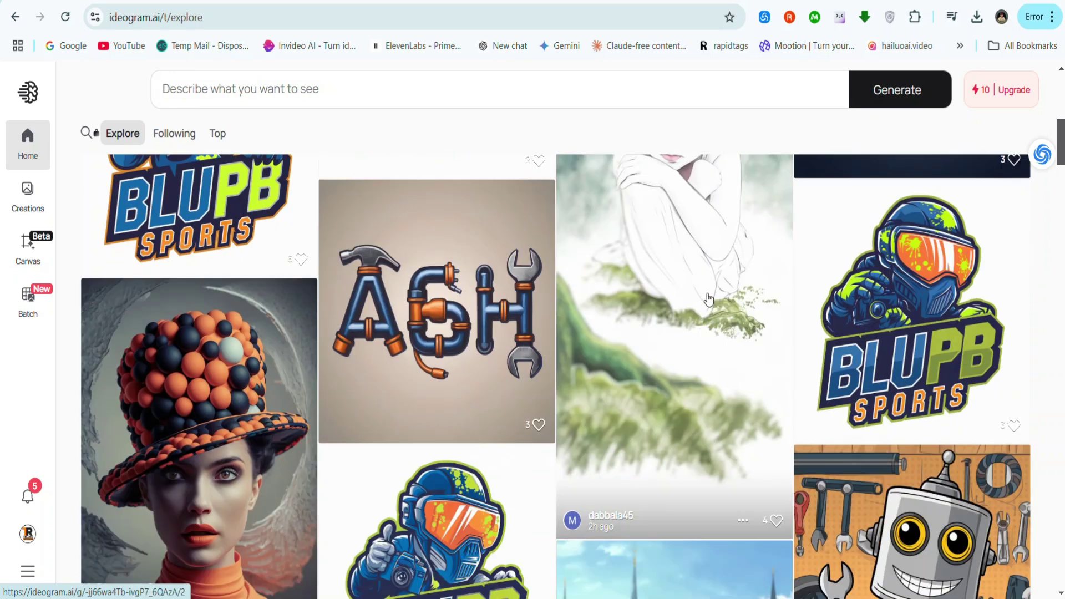
scroll(708, 299, "down", 10)
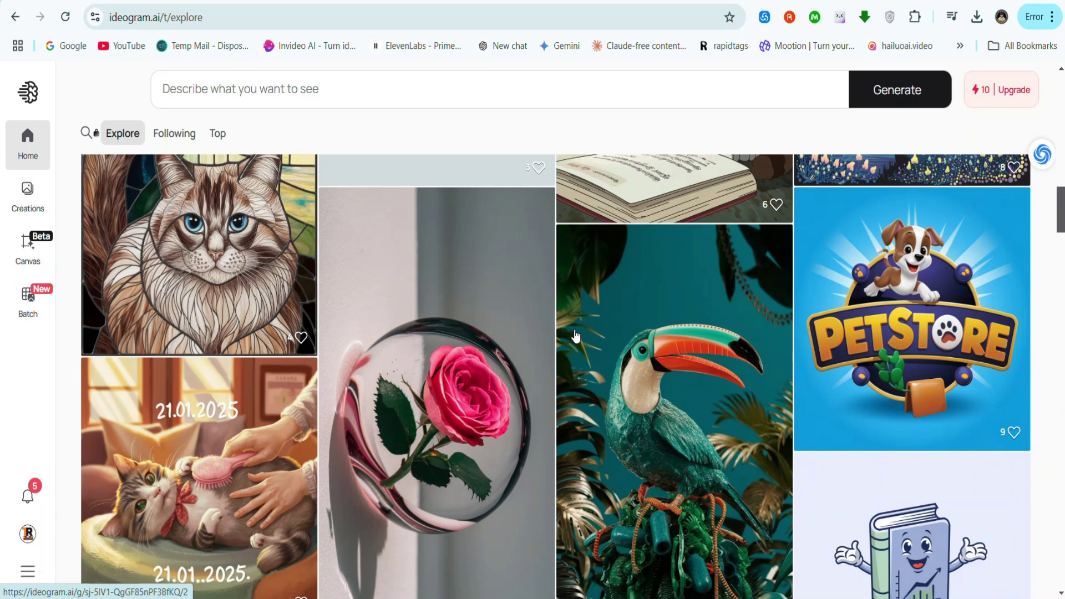
scroll(575, 336, "down", 5)
scroll(575, 336, "down", 6)
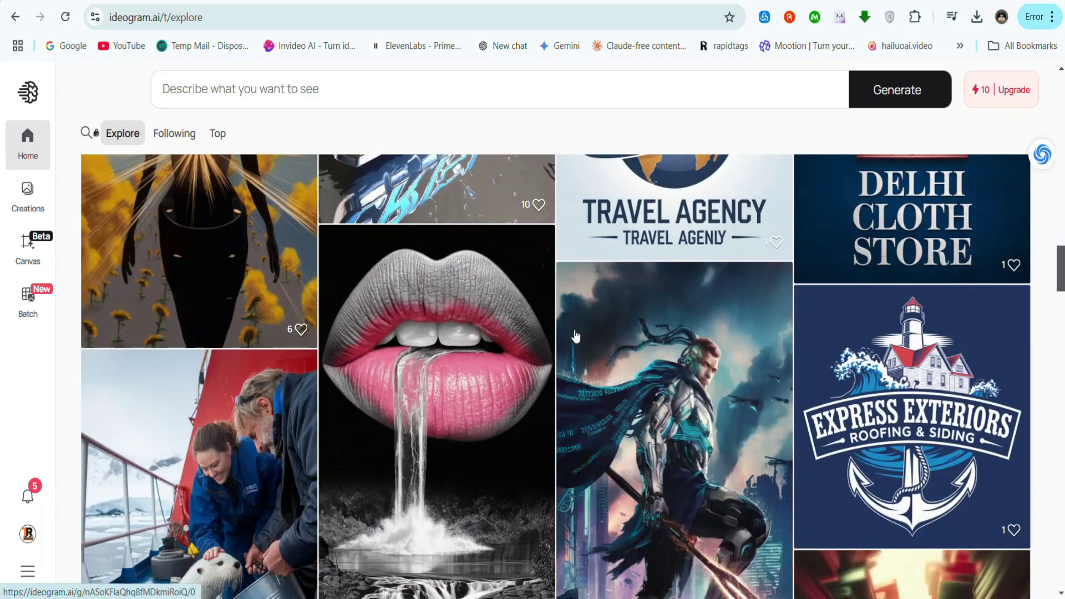
left_click(360, 86)
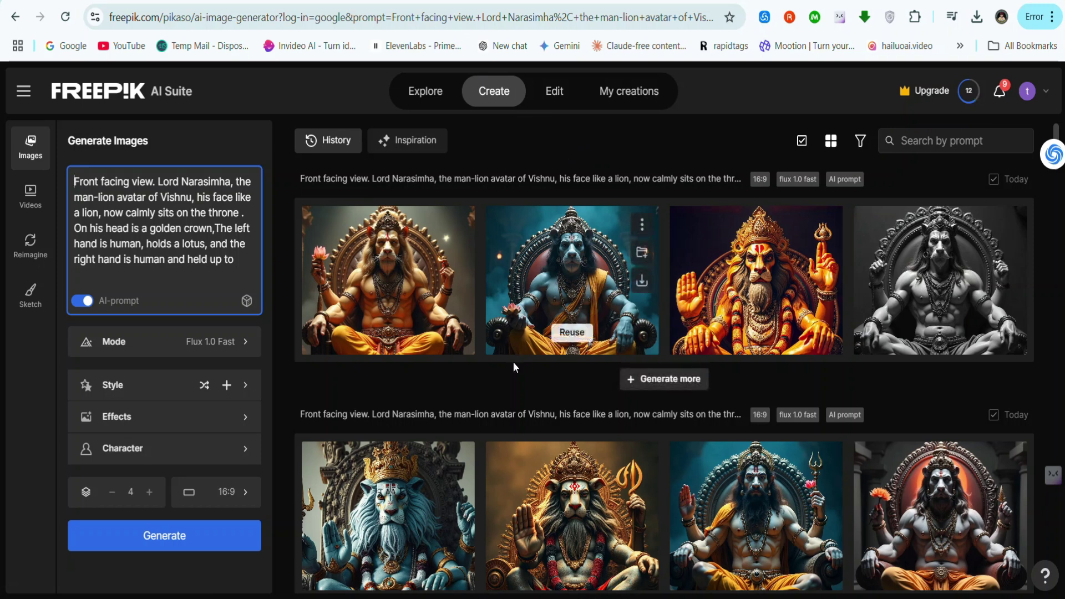
Switch to Freepik AI Suite and review the image generation history with its prompts
mouse_move(456, 430)
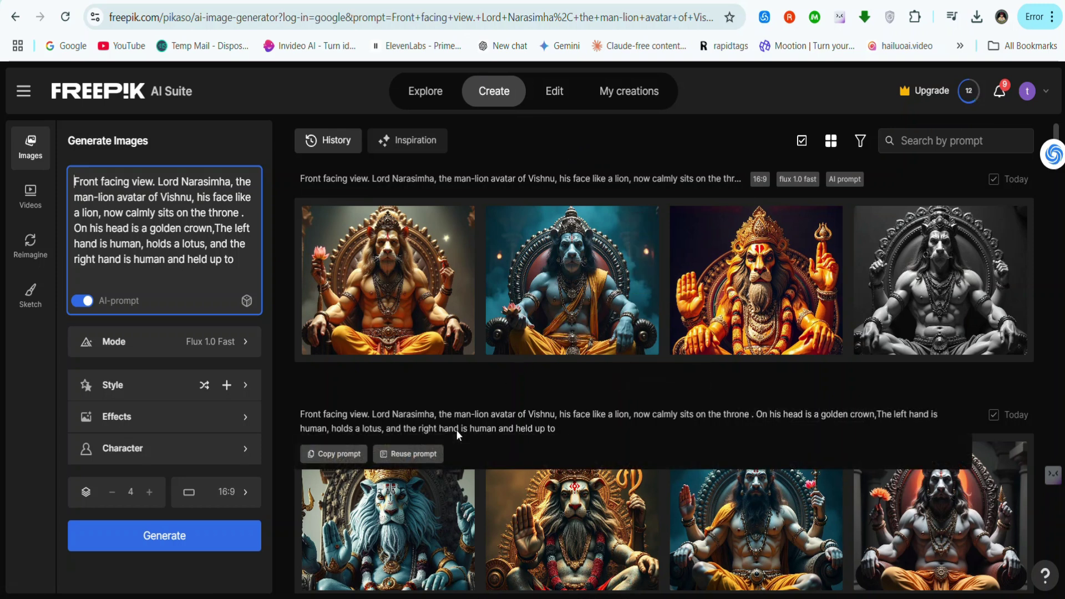
scroll(456, 429, "down", 10)
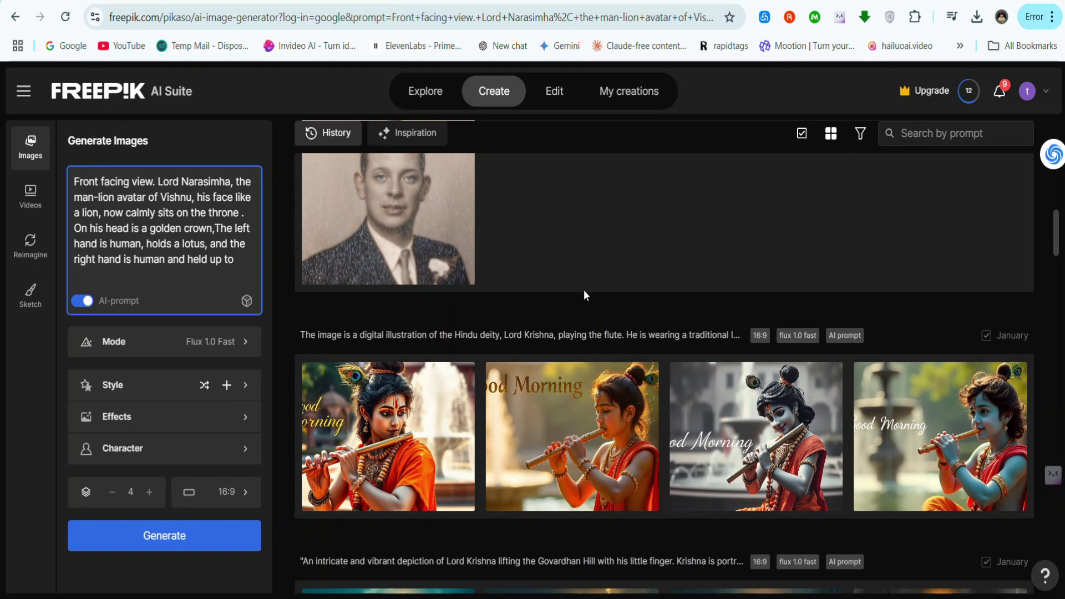
scroll(584, 289, "down", 10)
scroll(586, 298, "down", 10)
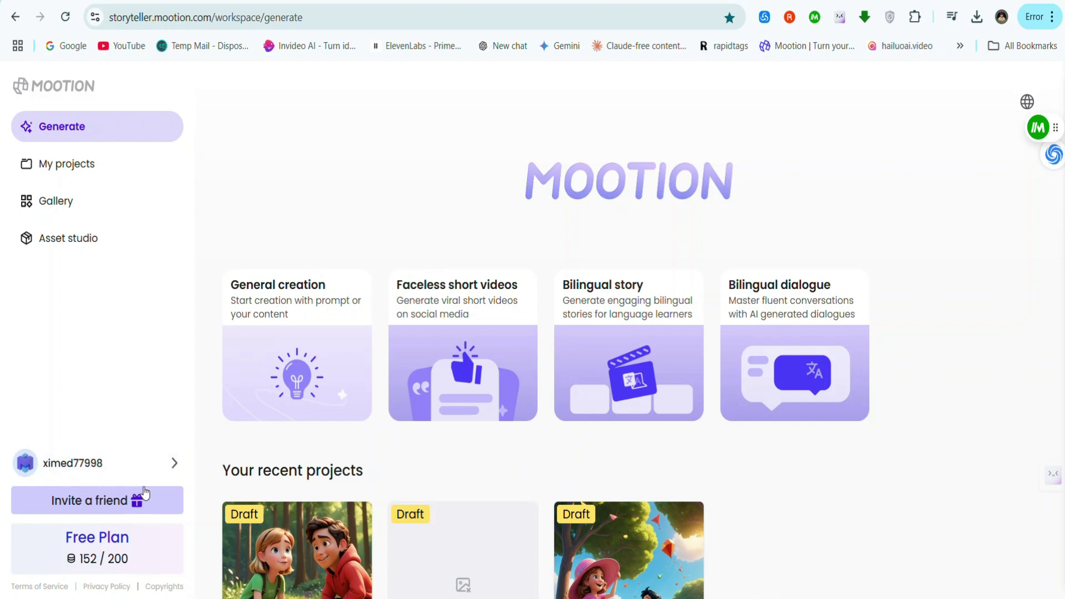
Start a General creation project in Mootion and paste the copied text as the prompt under Generate from prompt
left_click(309, 356)
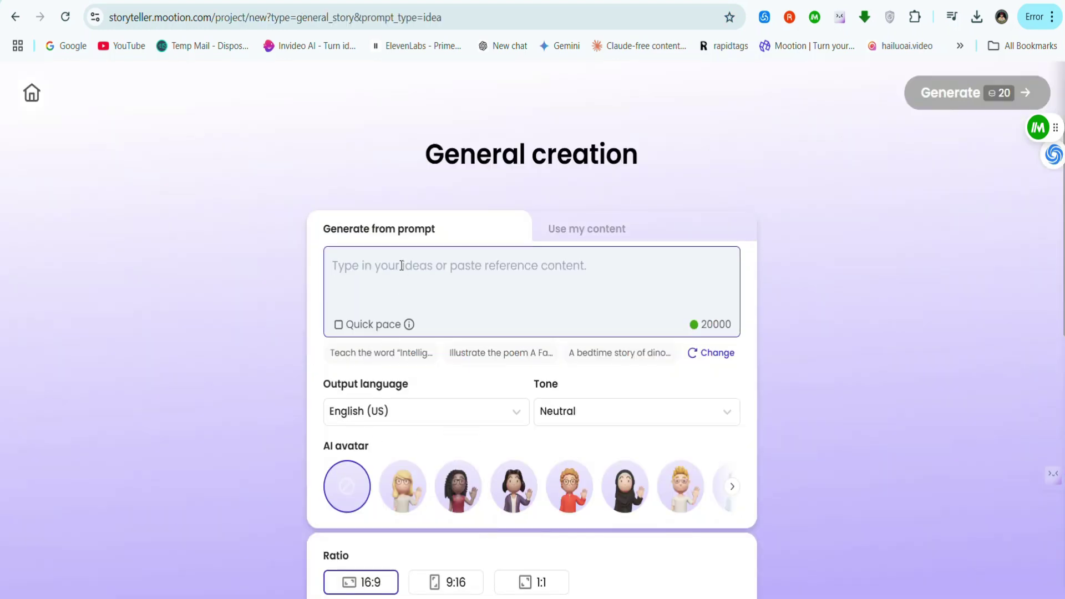
left_click(571, 240)
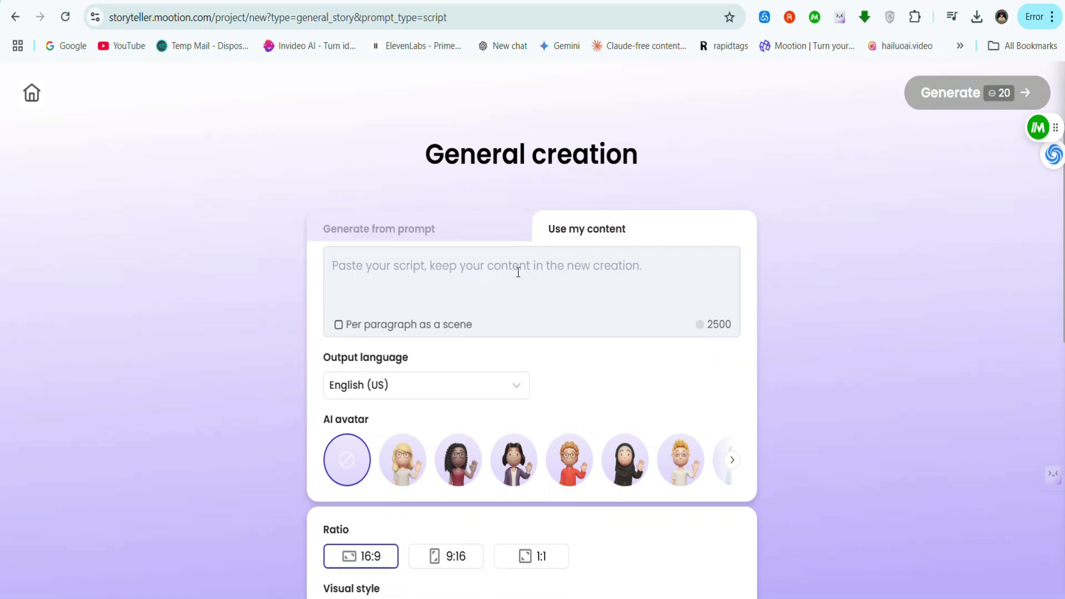
left_click(395, 233)
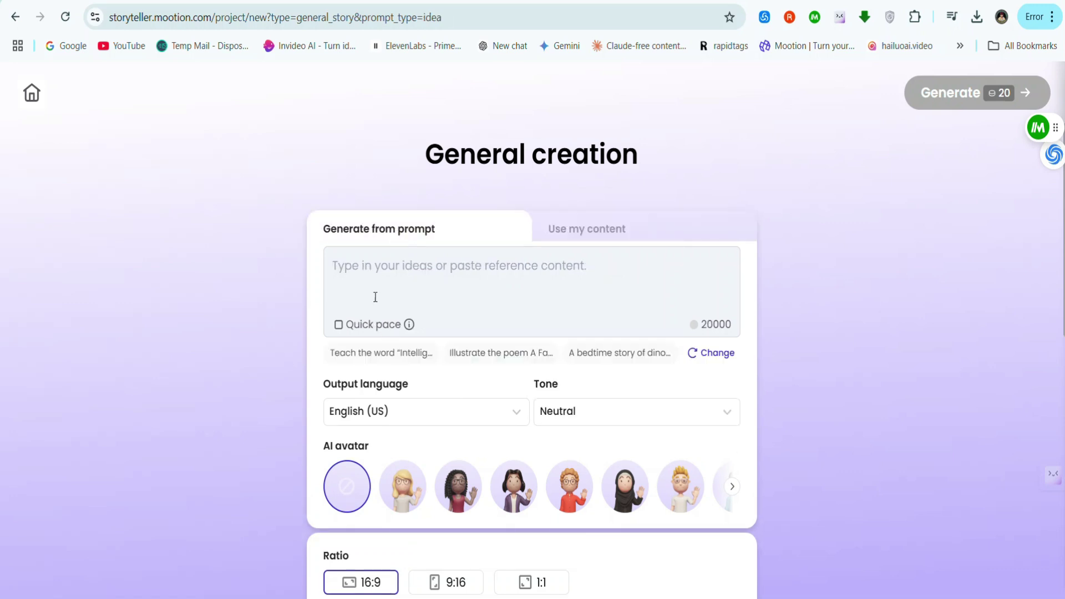
right_click(369, 265)
left_click(410, 456)
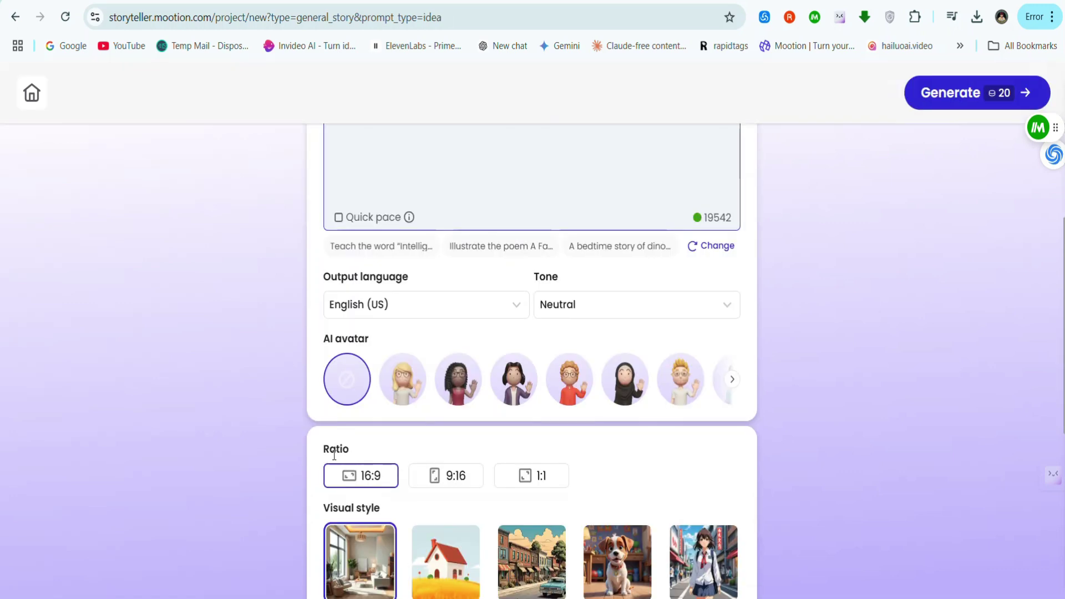
scroll(464, 494, "down", 4)
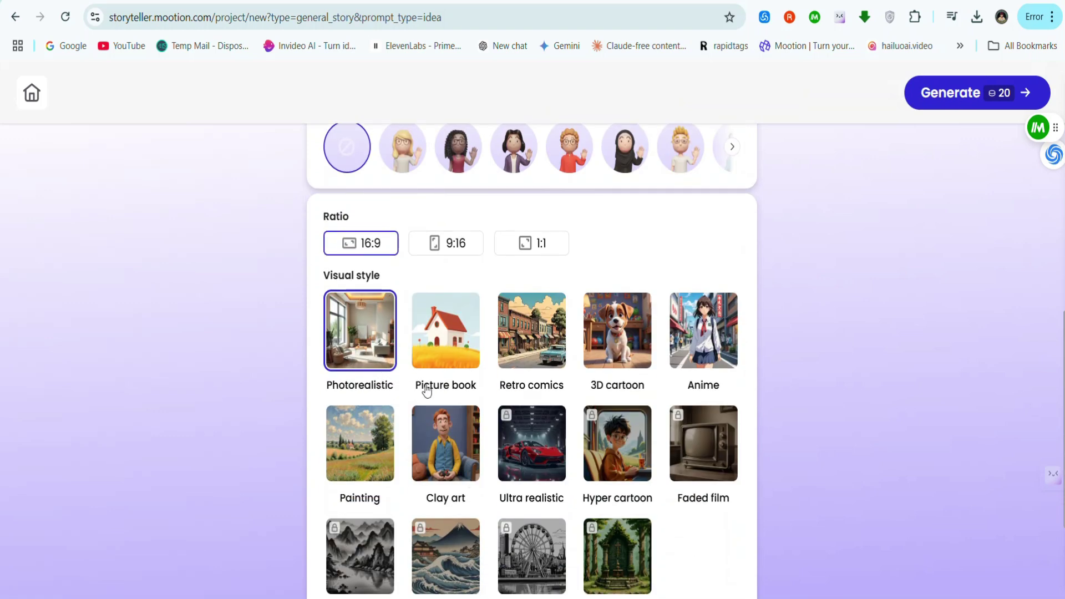
Set the story's visual style to 3D cartoon and generate the video
left_click(625, 349)
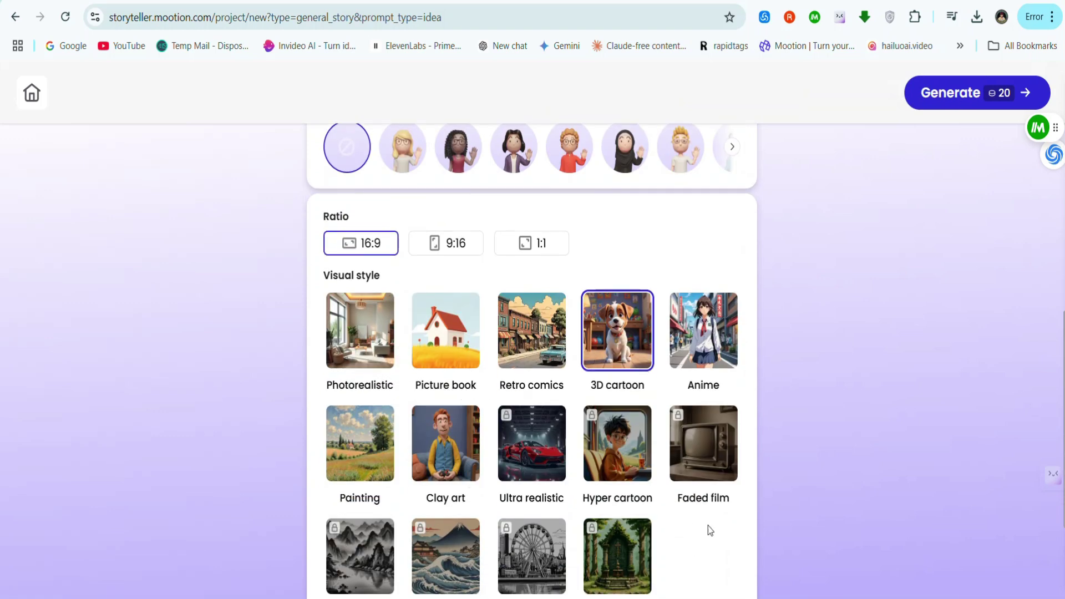
left_click(950, 98)
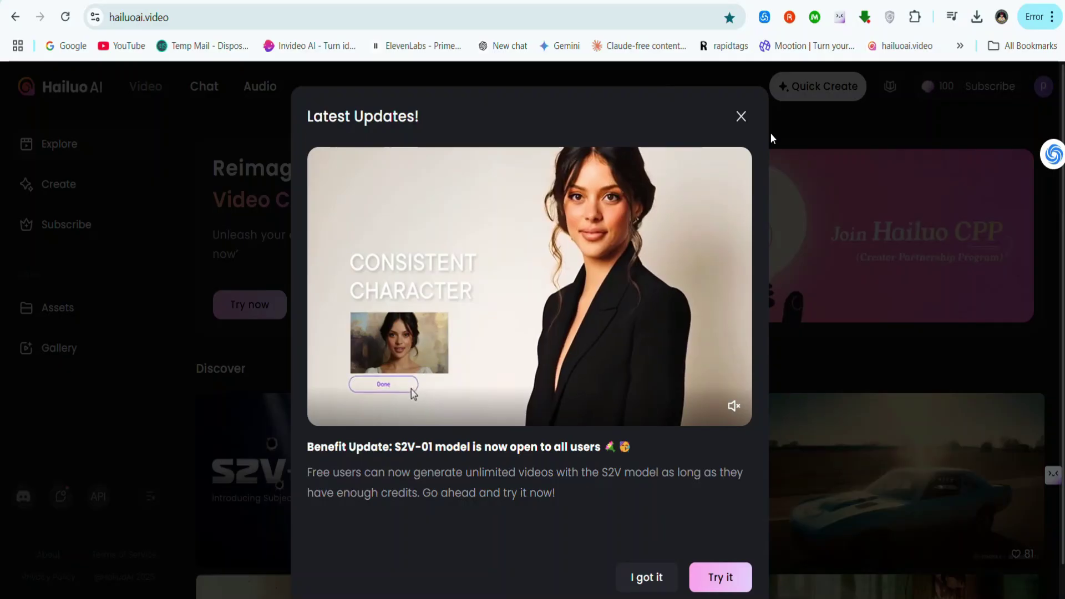
Switch to Hailuo AI, dismiss the updates notice, open the video creation page and look through the previously generated videos
left_click(740, 115)
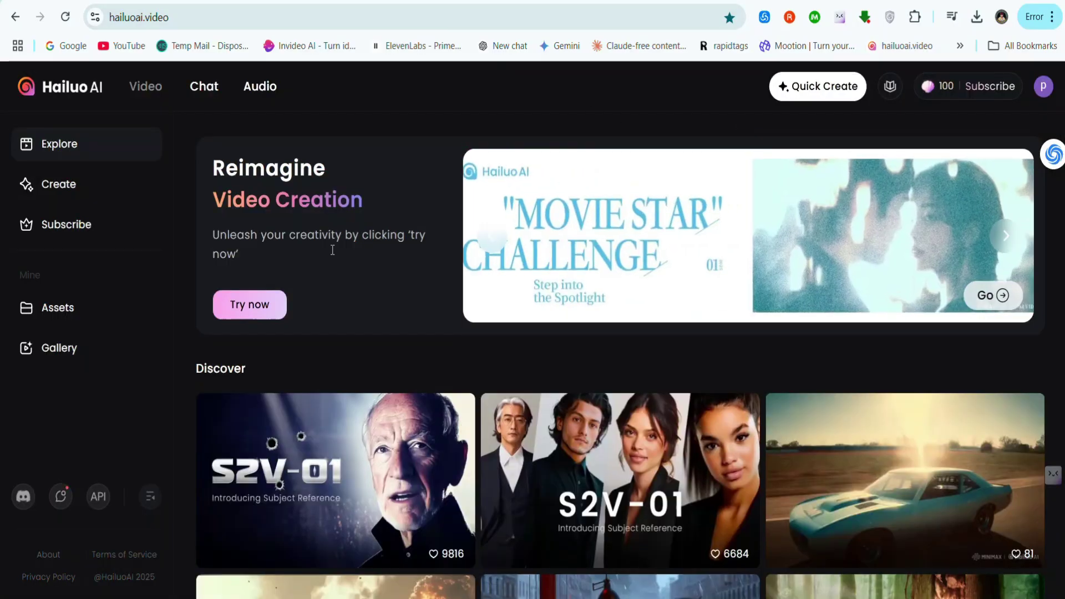
left_click(57, 185)
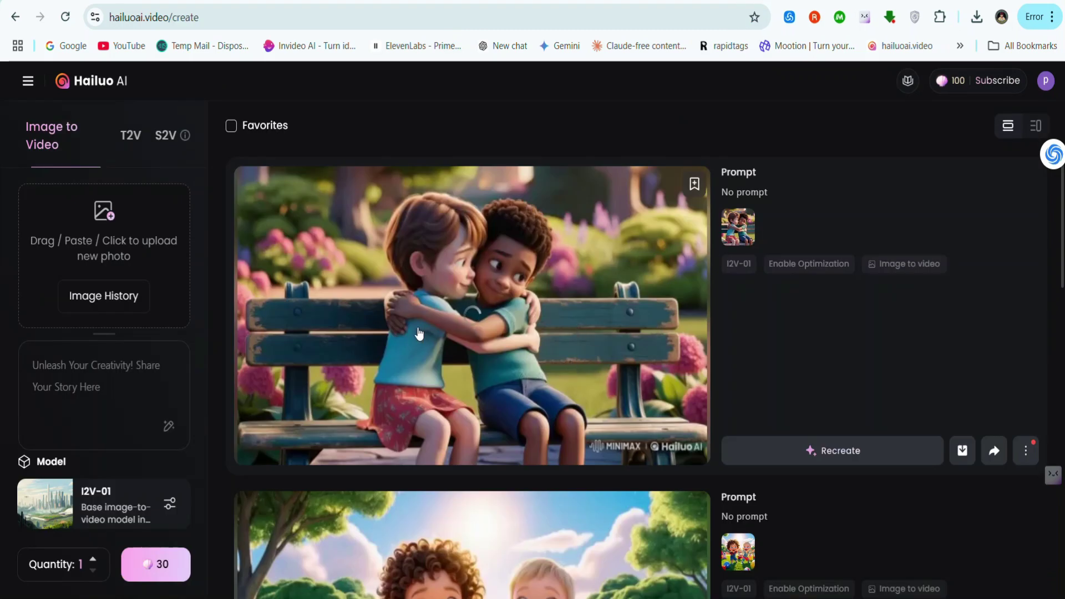
scroll(421, 335, "down", 4)
scroll(488, 350, "down", 1)
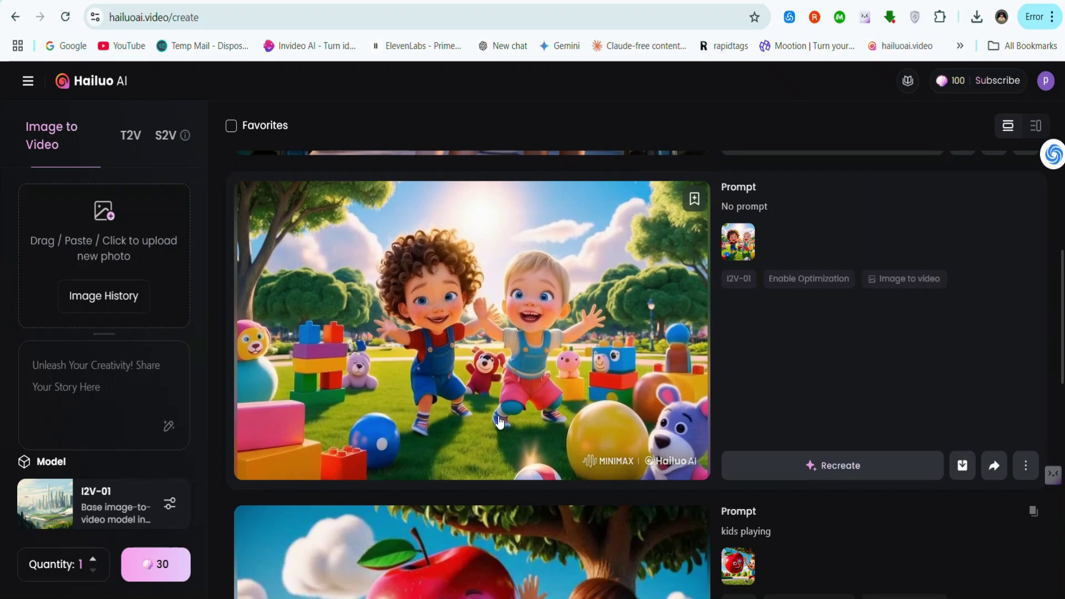
scroll(480, 392, "up", 5)
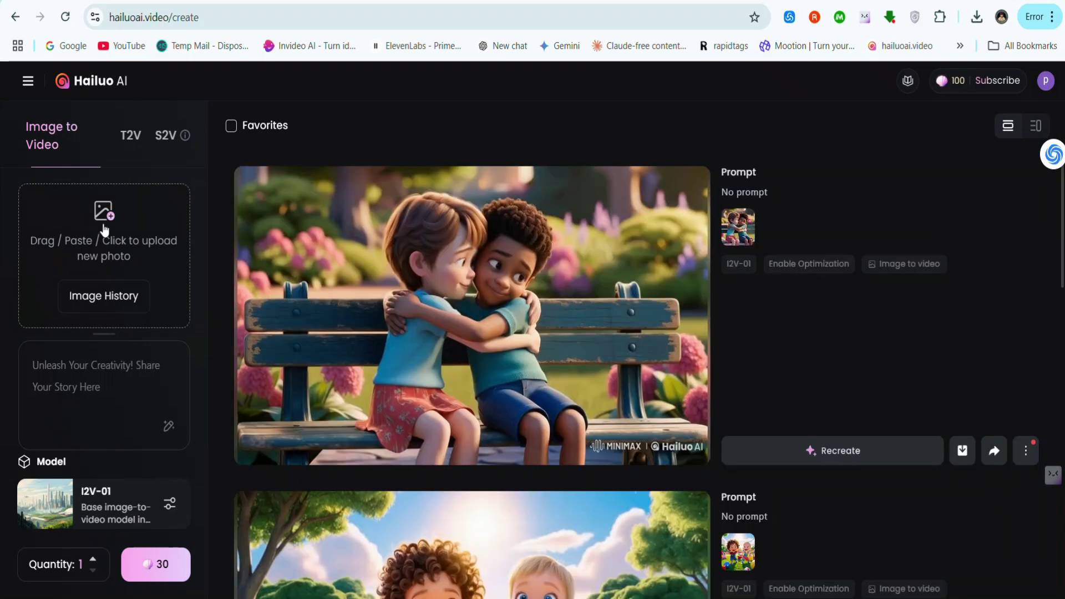
Upload the picture of the couple in a street for Image to Video and start generating with the I2V-01 model
left_click(105, 209)
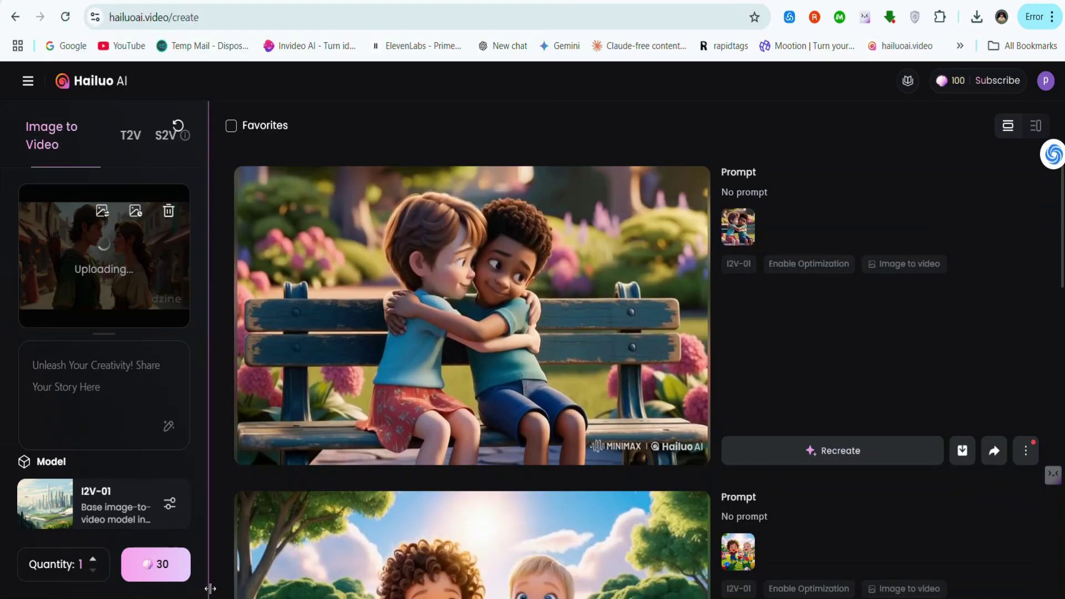
left_click(169, 569)
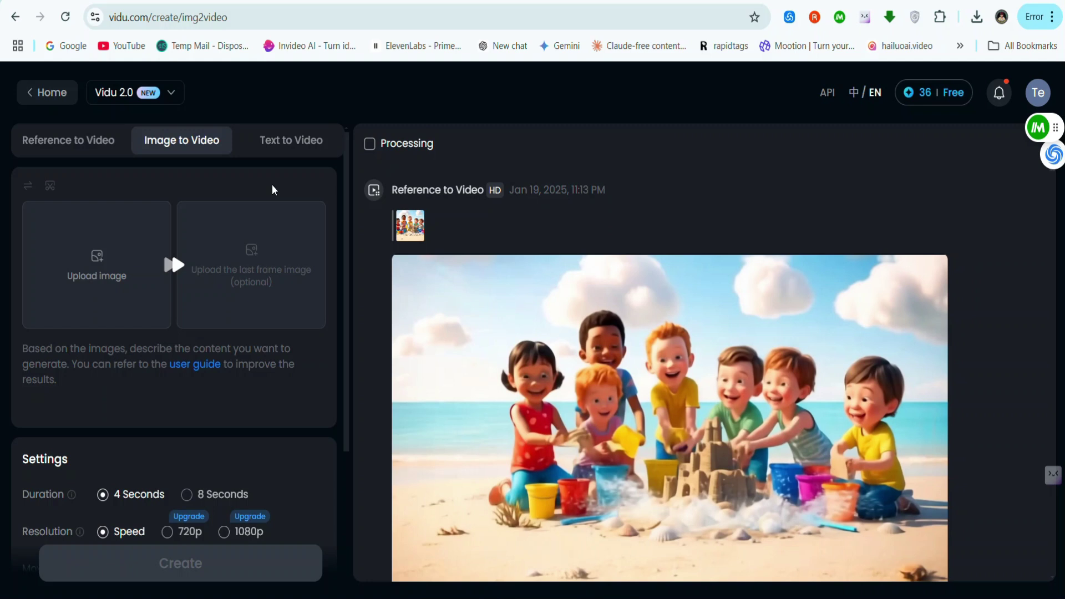
Switch to Vidu, upload the archer image from Downloads for Image to Video, and play the earlier video of the hugging children
left_click(118, 272)
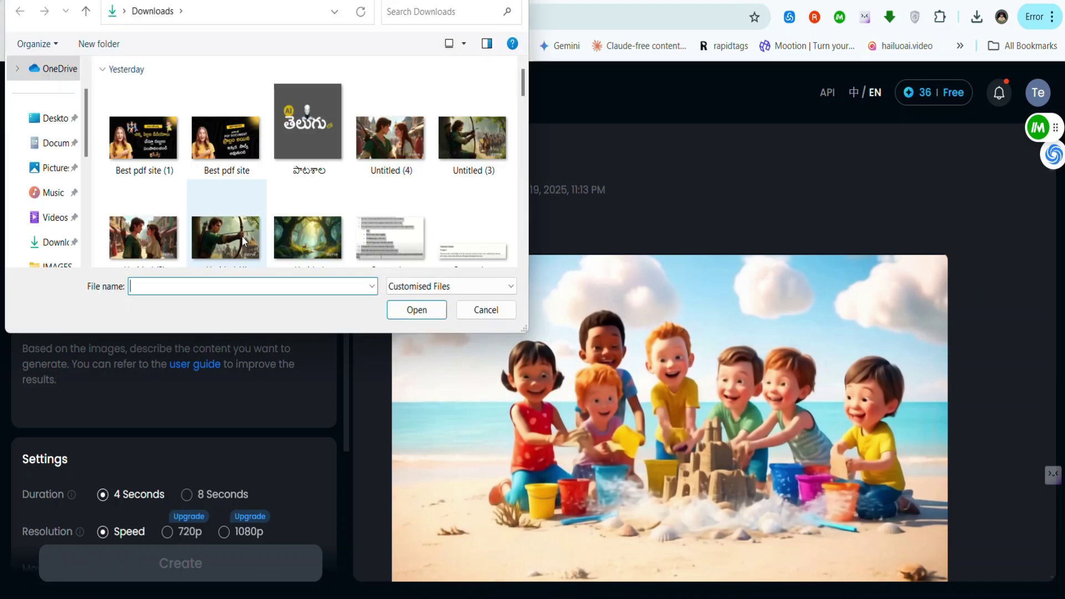
double_click(245, 241)
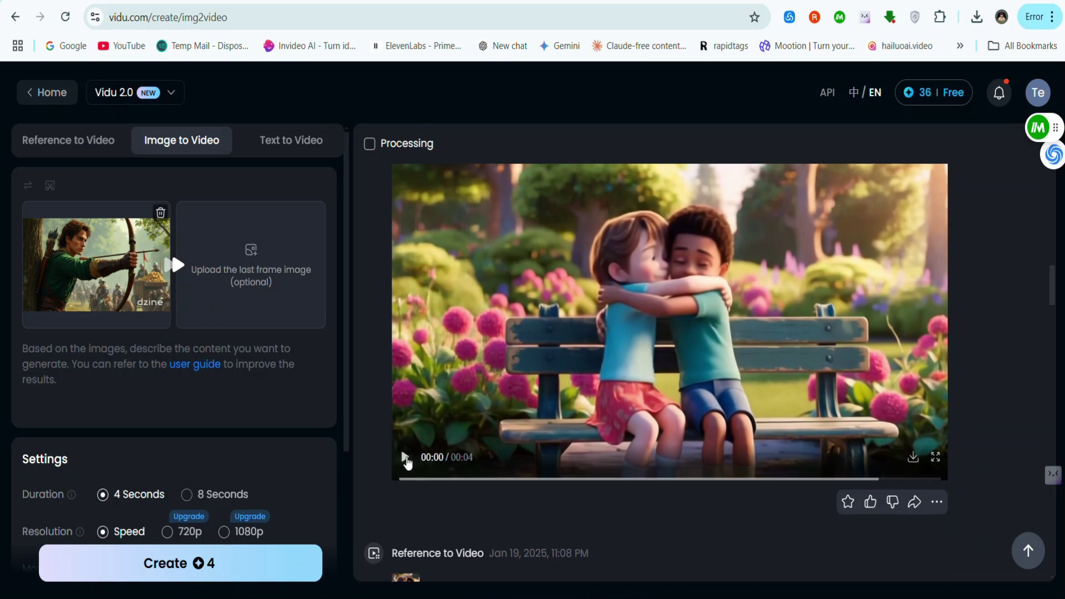
left_click(406, 459)
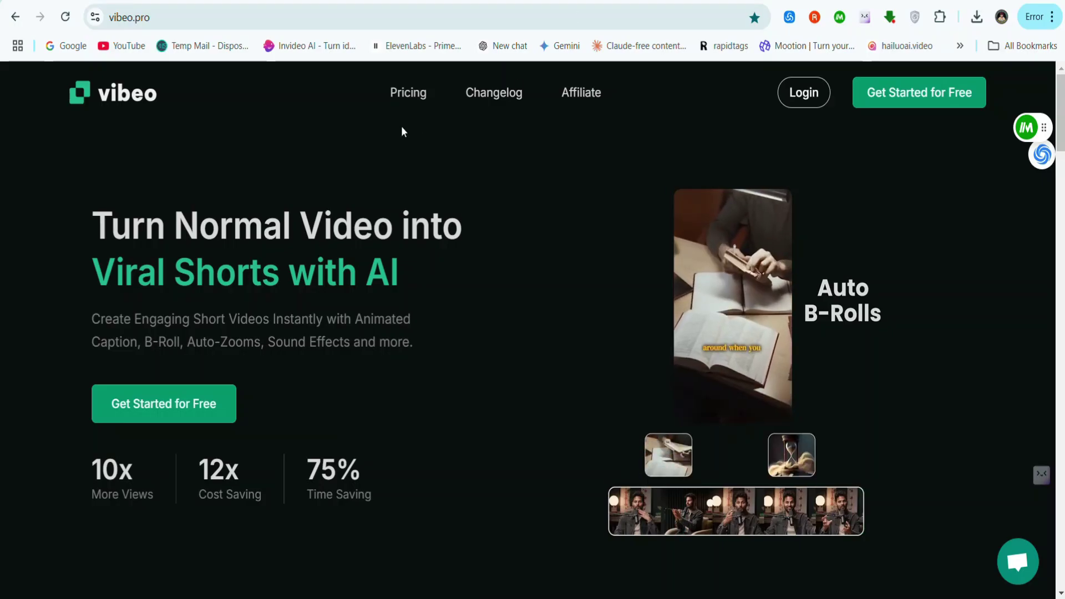
Switch to Vibeo, enter the project hub, open the first "Mysteries of the ancient pyramids" project and preview its captioned video
left_click(925, 102)
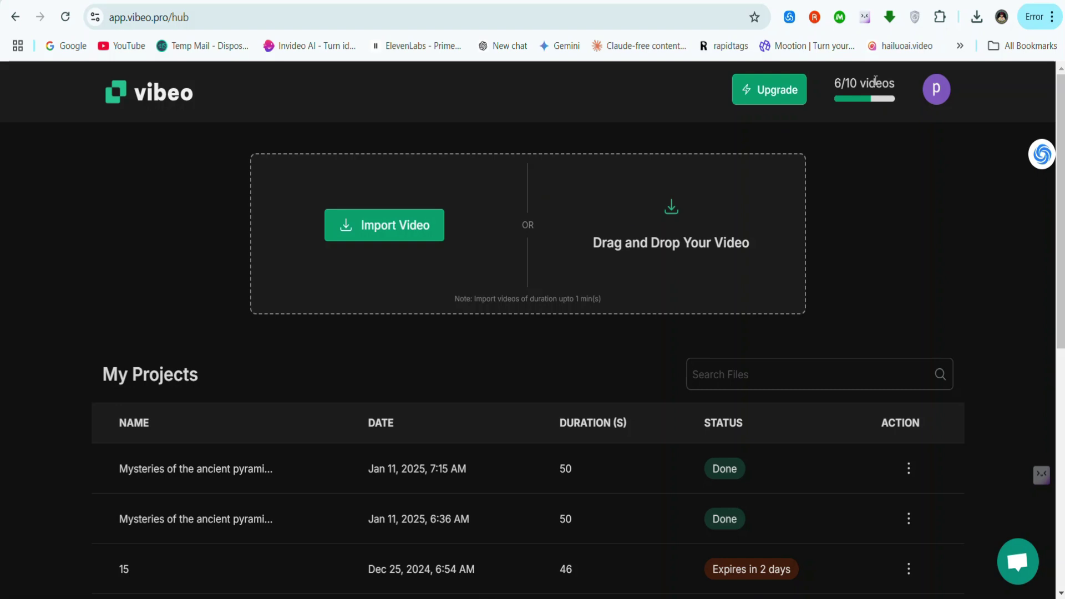
left_click(217, 244)
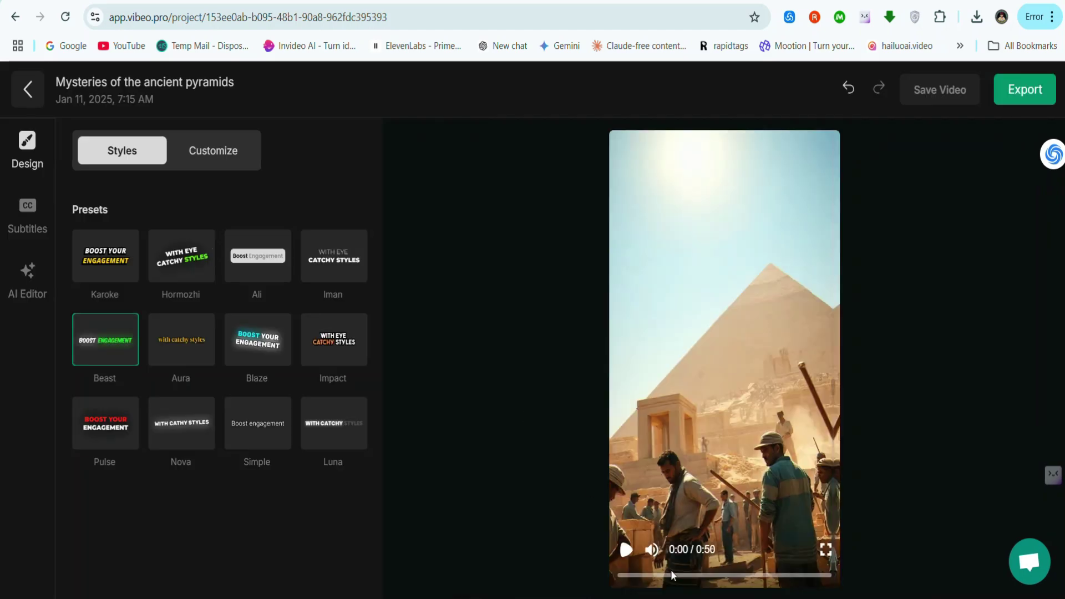
left_click(627, 550)
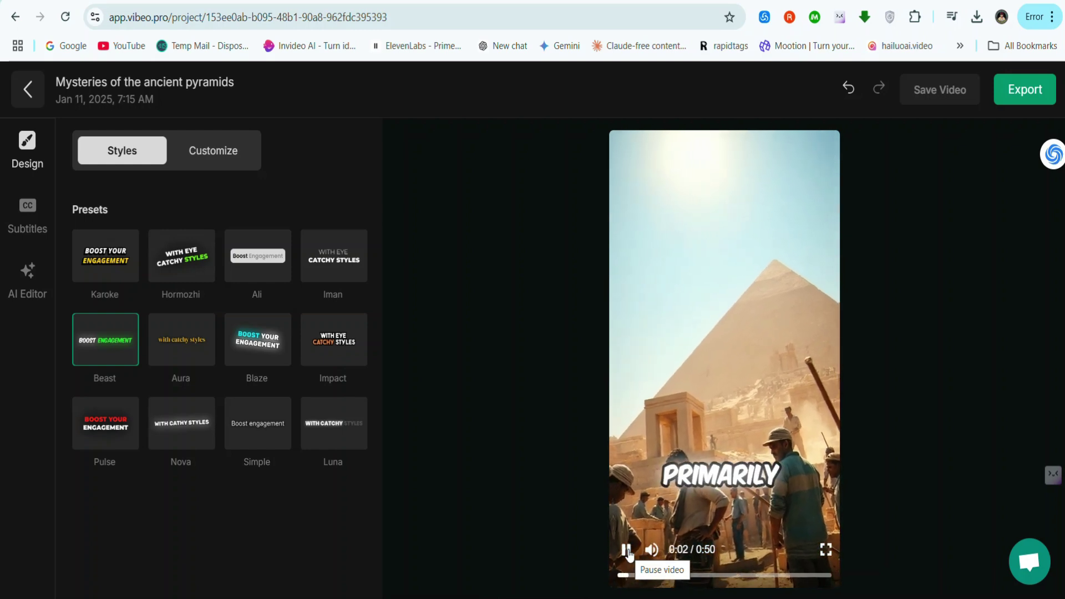
left_click(708, 395)
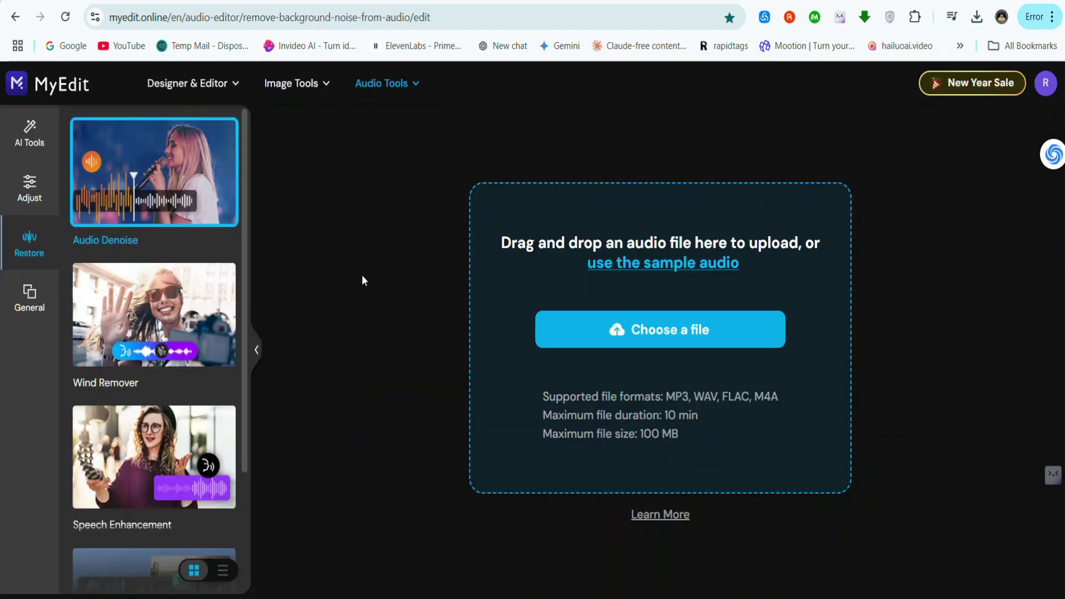
Switch to MyEdit and upload the Telugu Karna-Arjuna voice-over MP3 from the LONG folder for Audio Denoise
left_click(661, 335)
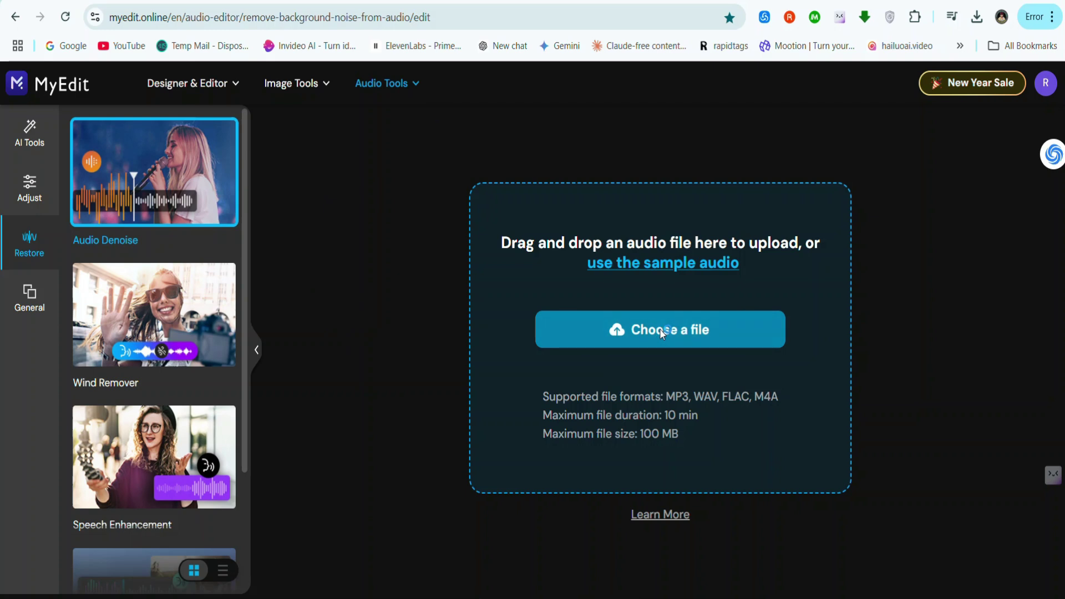
left_click(175, 133)
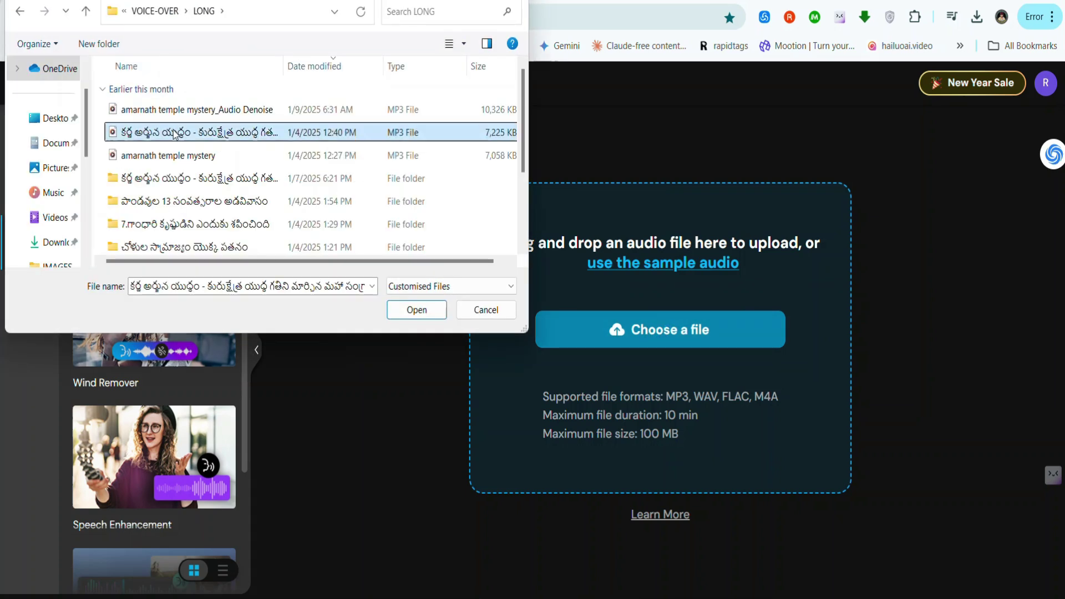
left_click(417, 310)
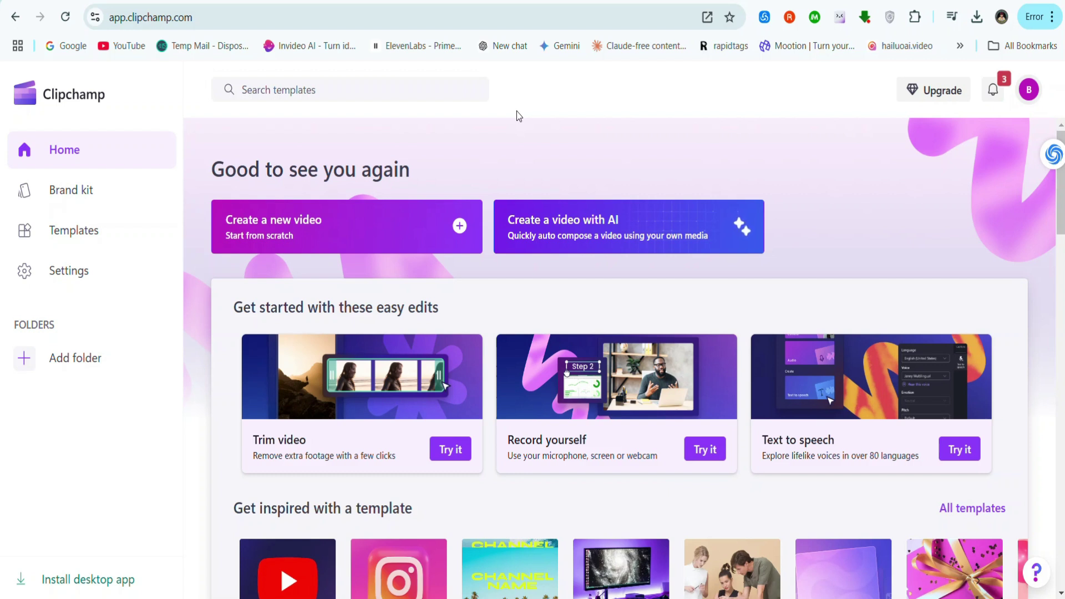
Switch to Clipchamp, create a text-to-speech clip in Telugu (India) with the Vivienne Multilingual voice, and play the voice sample
left_click(958, 450)
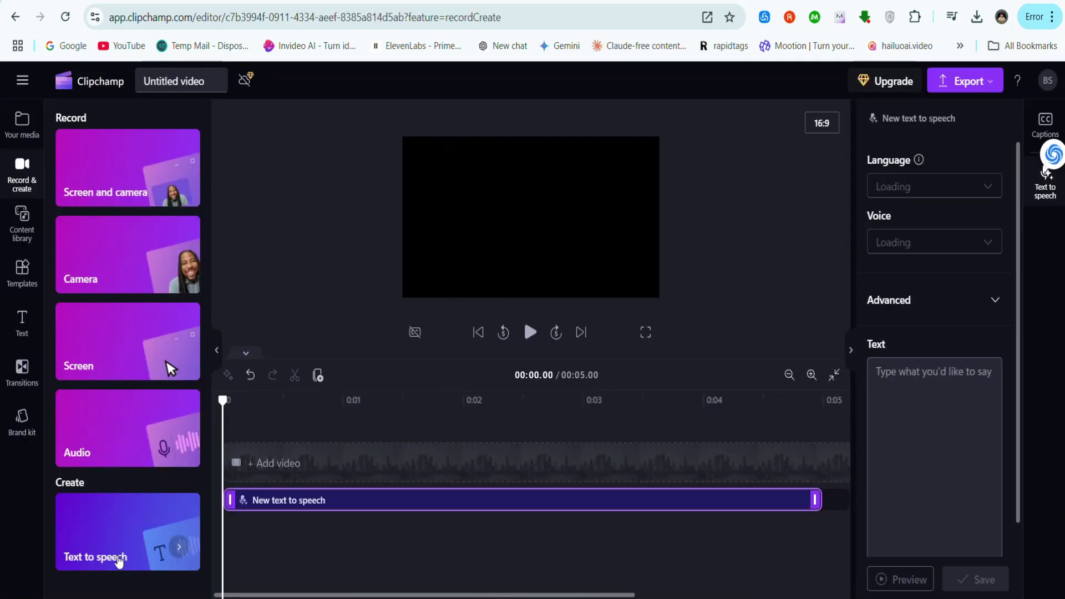
left_click(988, 191)
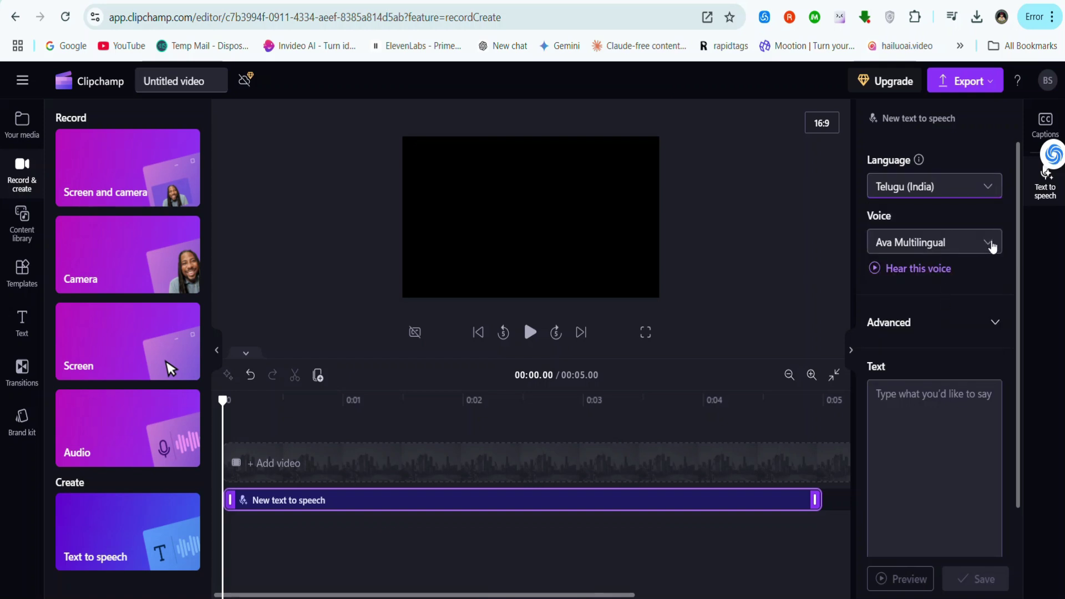
left_click(982, 249)
scroll(932, 360, "down", 15)
scroll(932, 383, "down", 3)
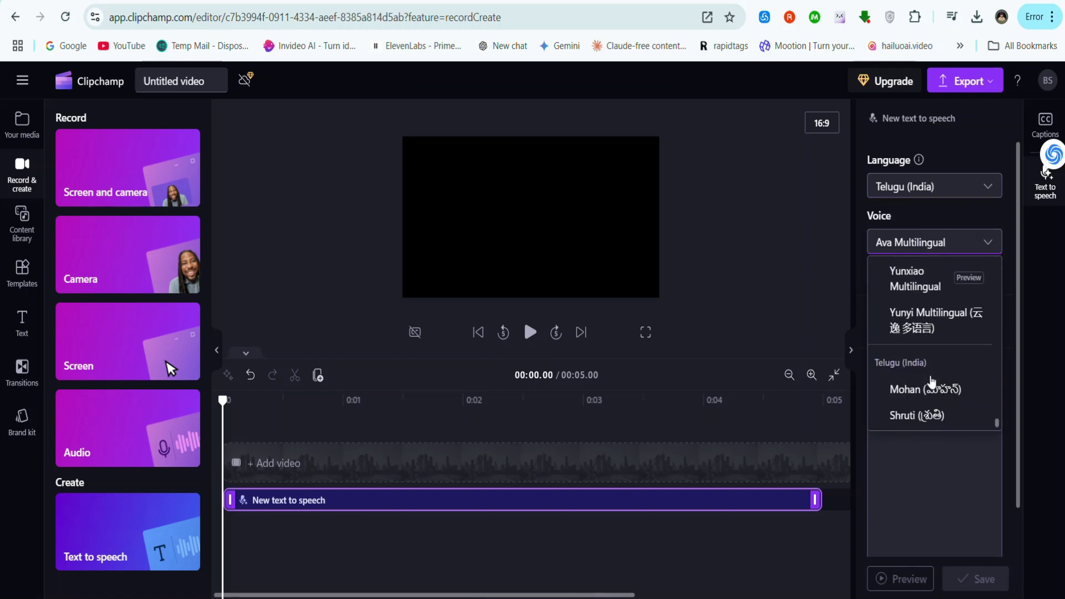
scroll(931, 309, "up", 2)
scroll(931, 309, "up", 3)
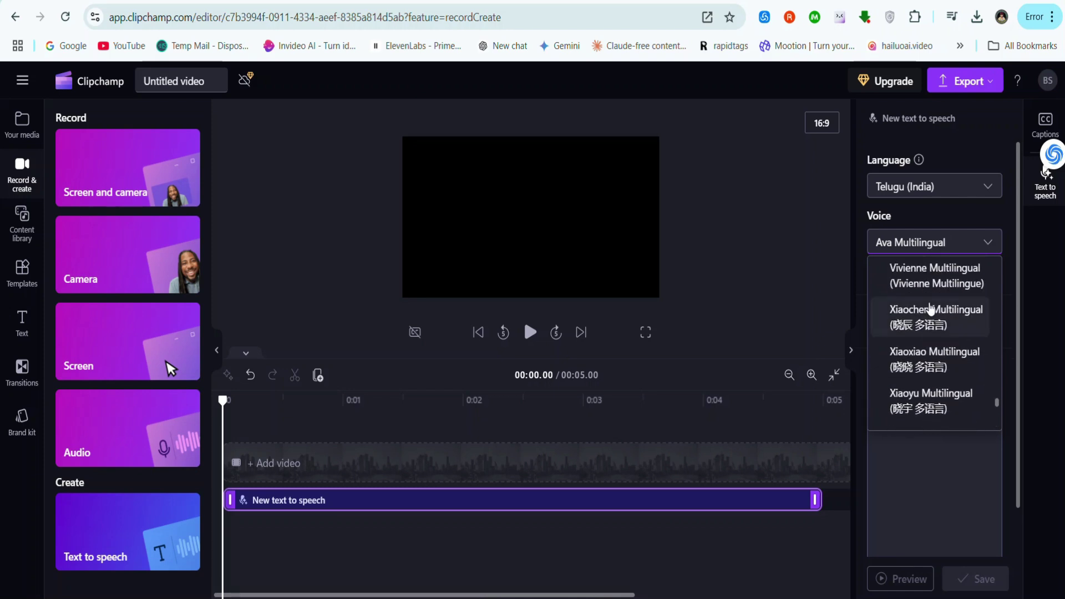
left_click(908, 284)
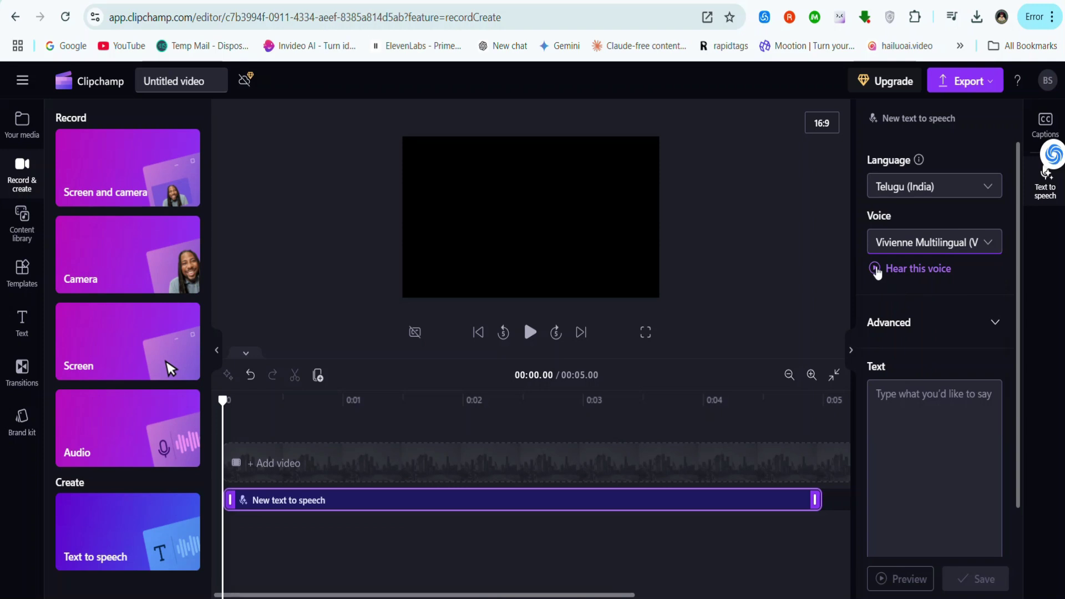
left_click(876, 271)
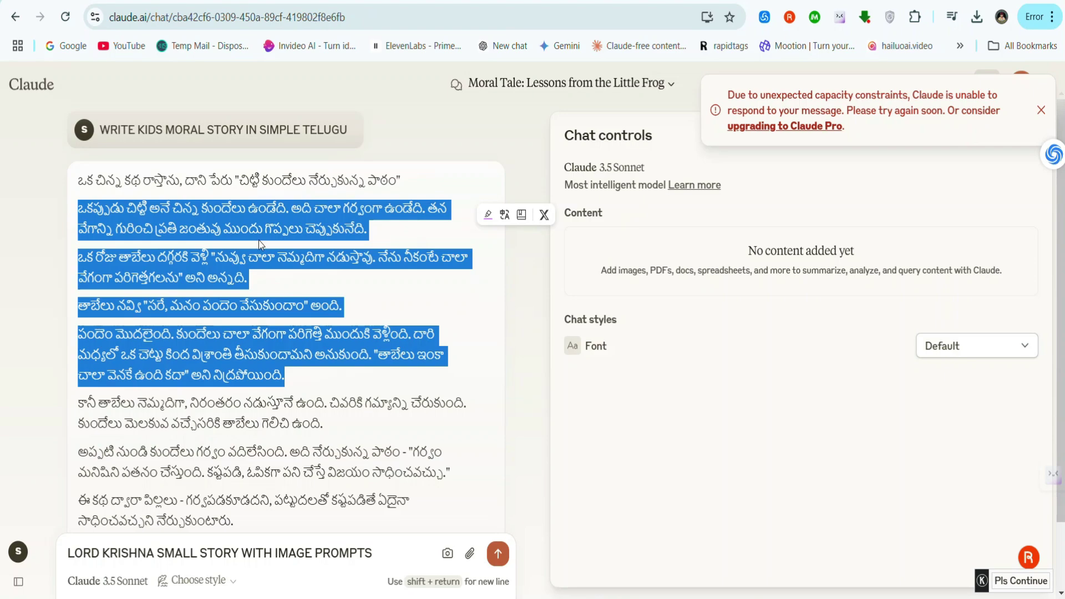
Copy the highlighted Telugu rabbit-and-tortoise story paragraphs from Claude, paste them as the Clipchamp text-to-speech text and save the voice-over
right_click(278, 218)
left_click(327, 242)
key("ctrl+Tab")
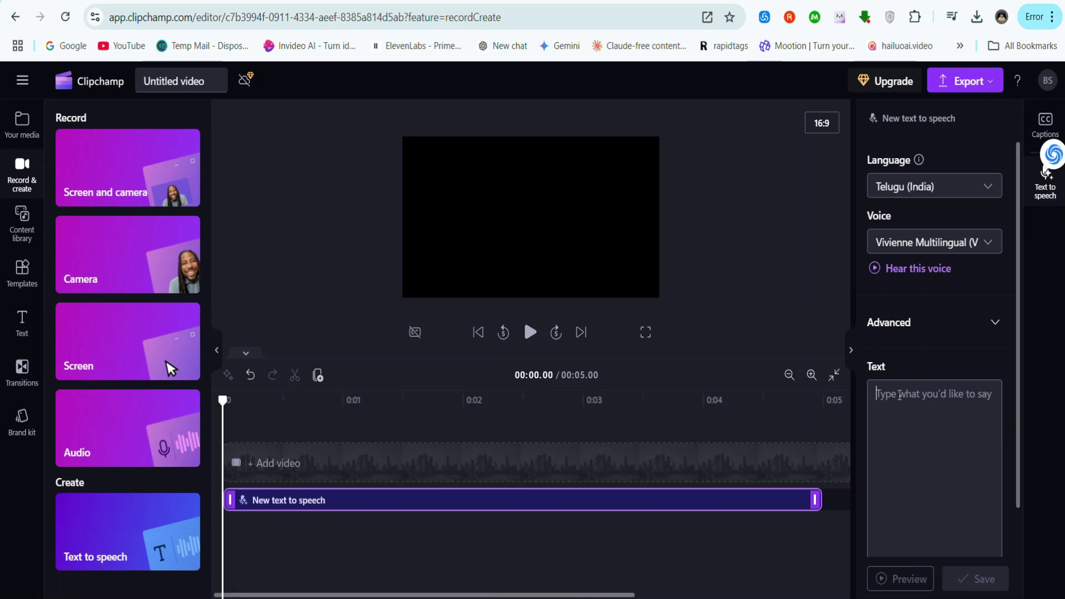
right_click(899, 395)
left_click(771, 183)
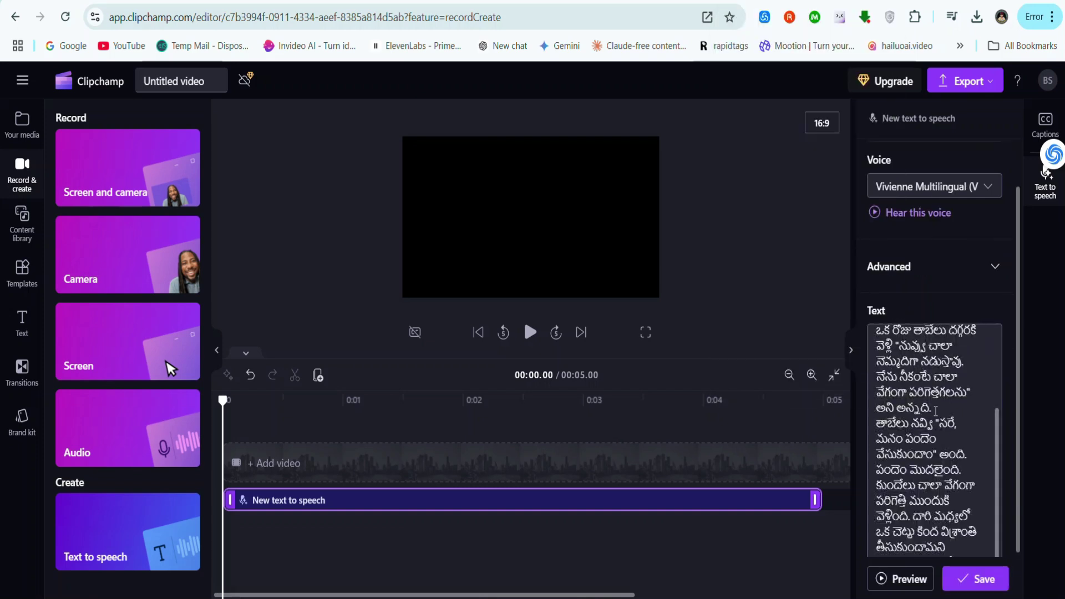
scroll(1002, 409, "down", 1)
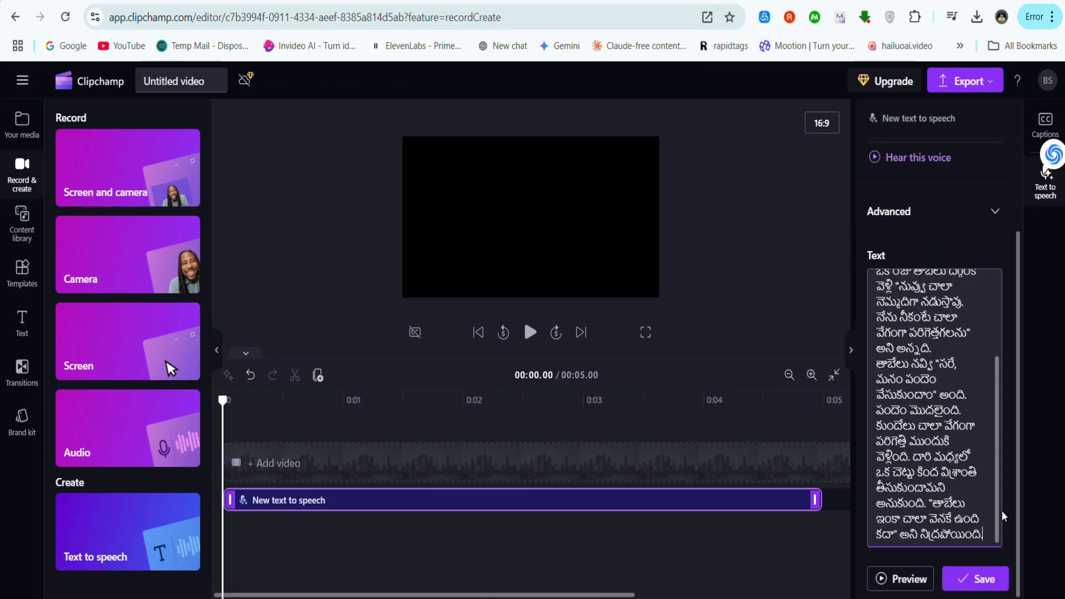
left_click(982, 579)
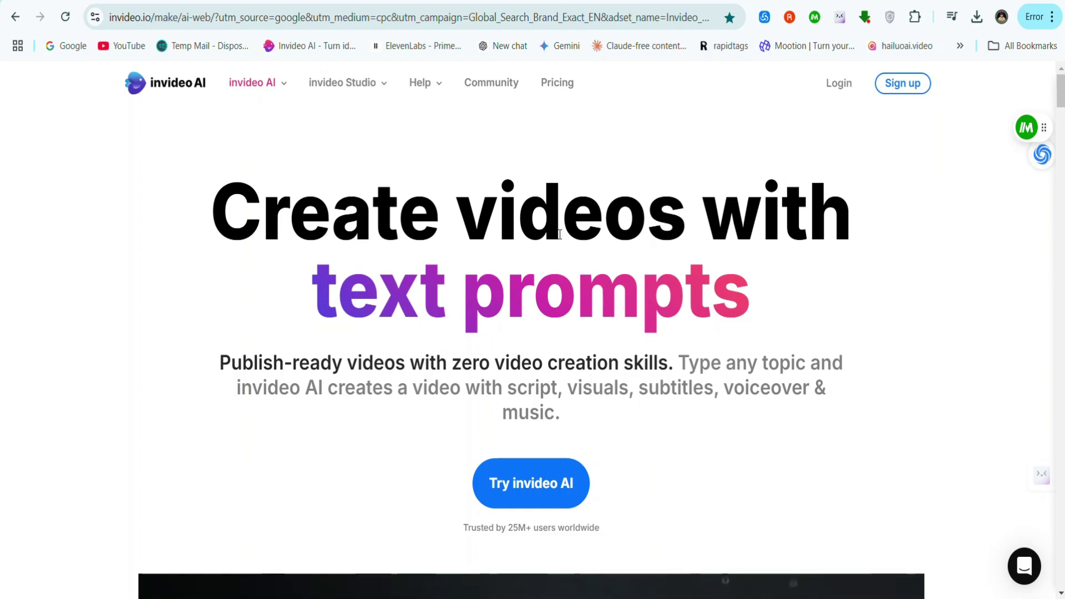
Switch to invideo AI and open the sign-up page
left_click(905, 89)
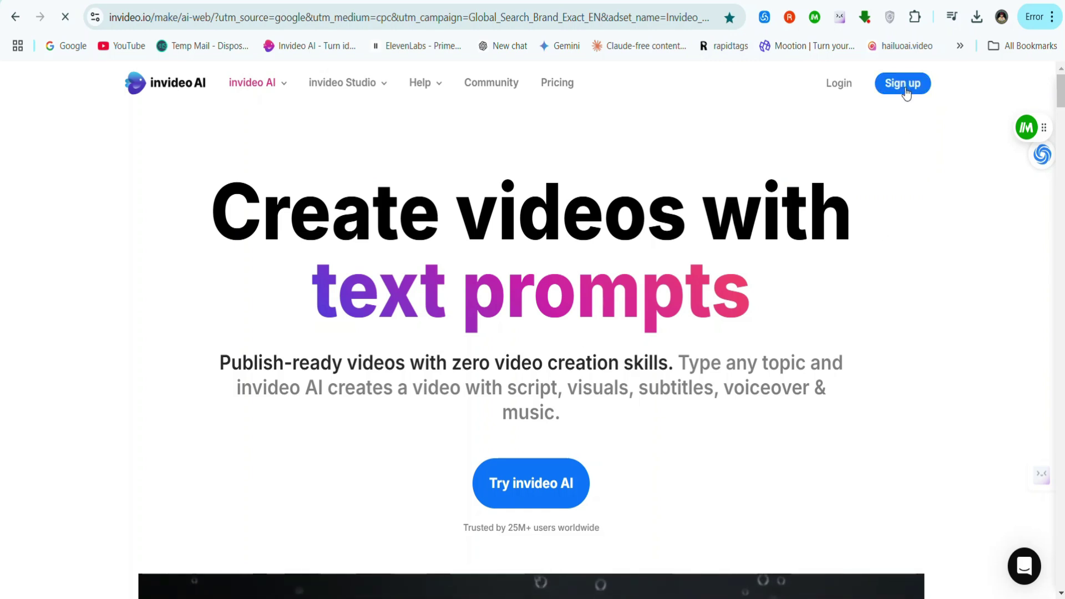